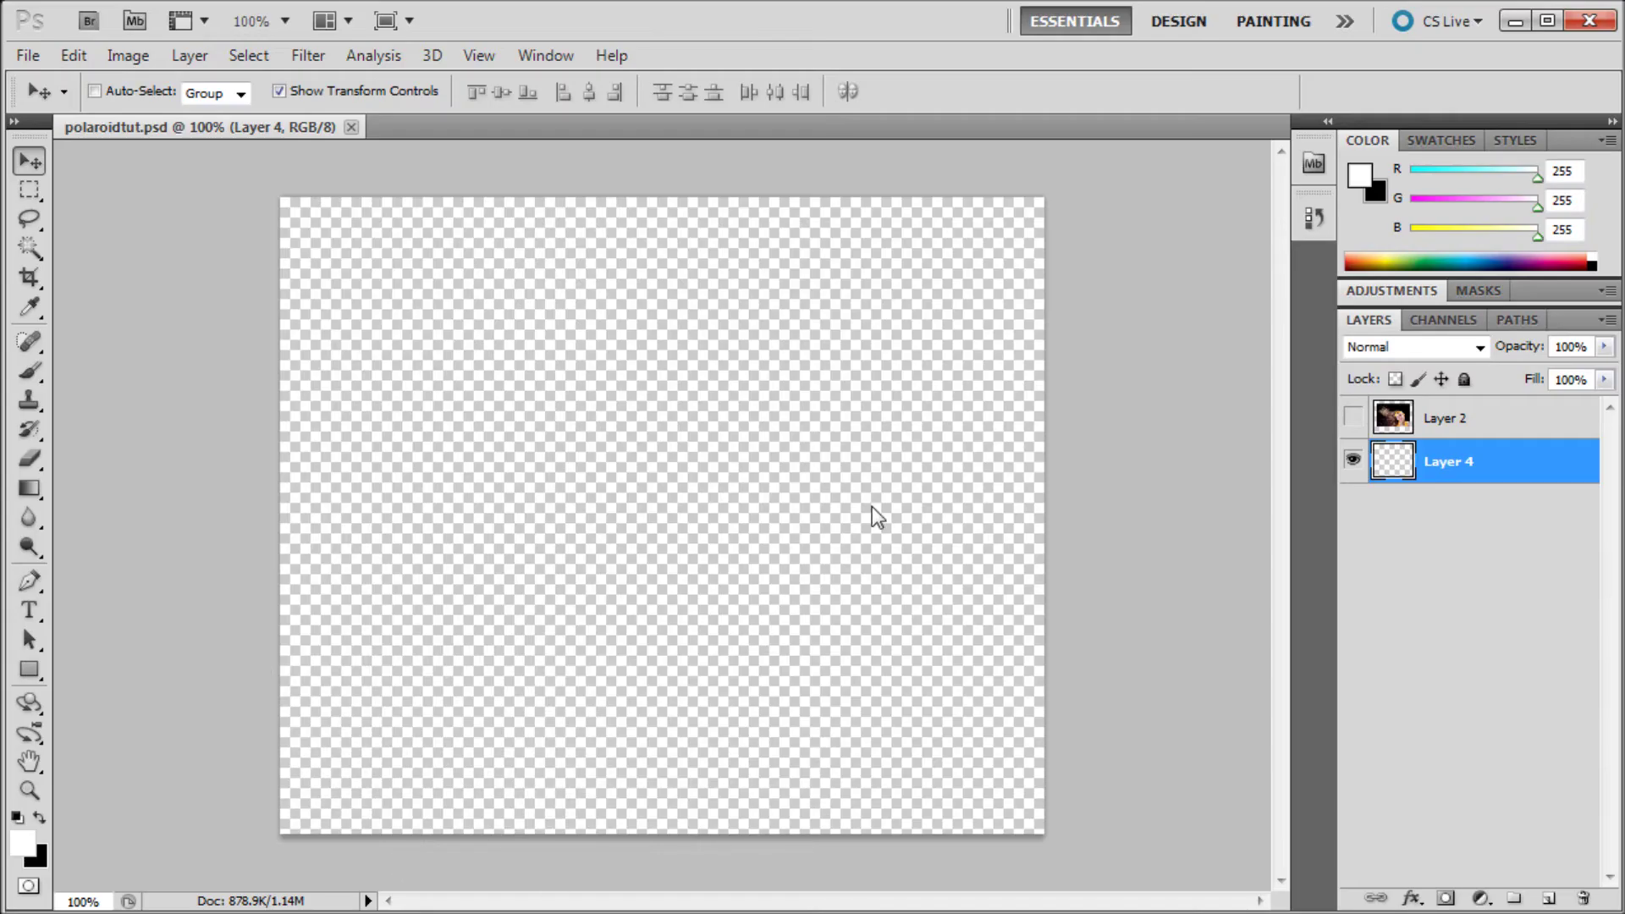
Draw a white rectangle near the canvas centre as Shape 1 and start transforming it
left_click(1353, 417)
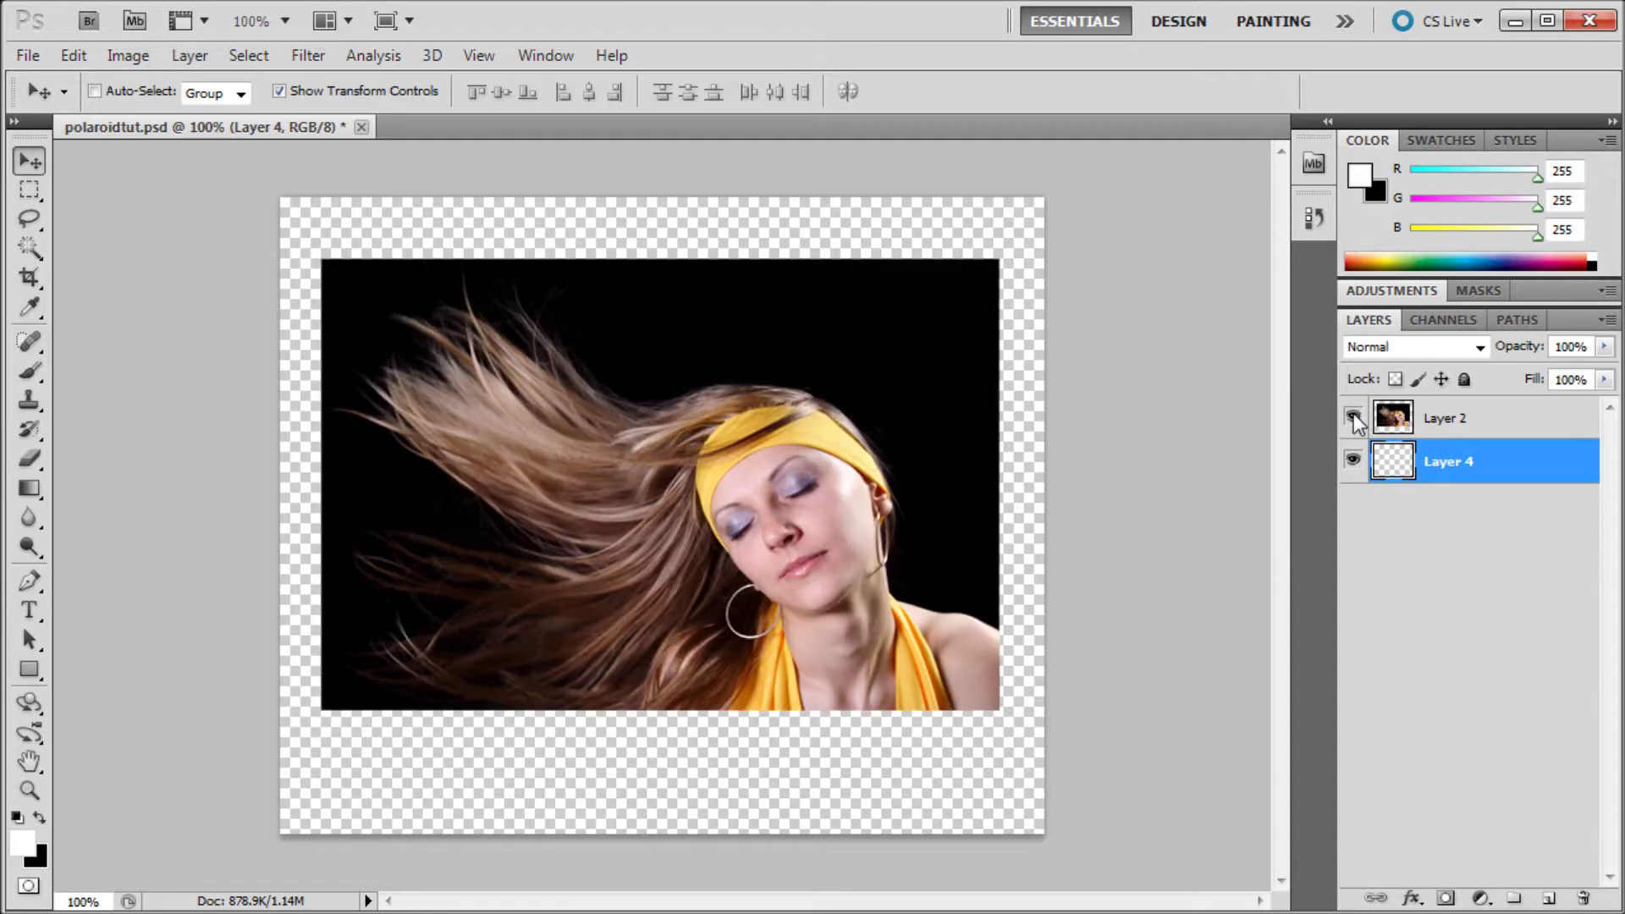
left_click(1353, 417)
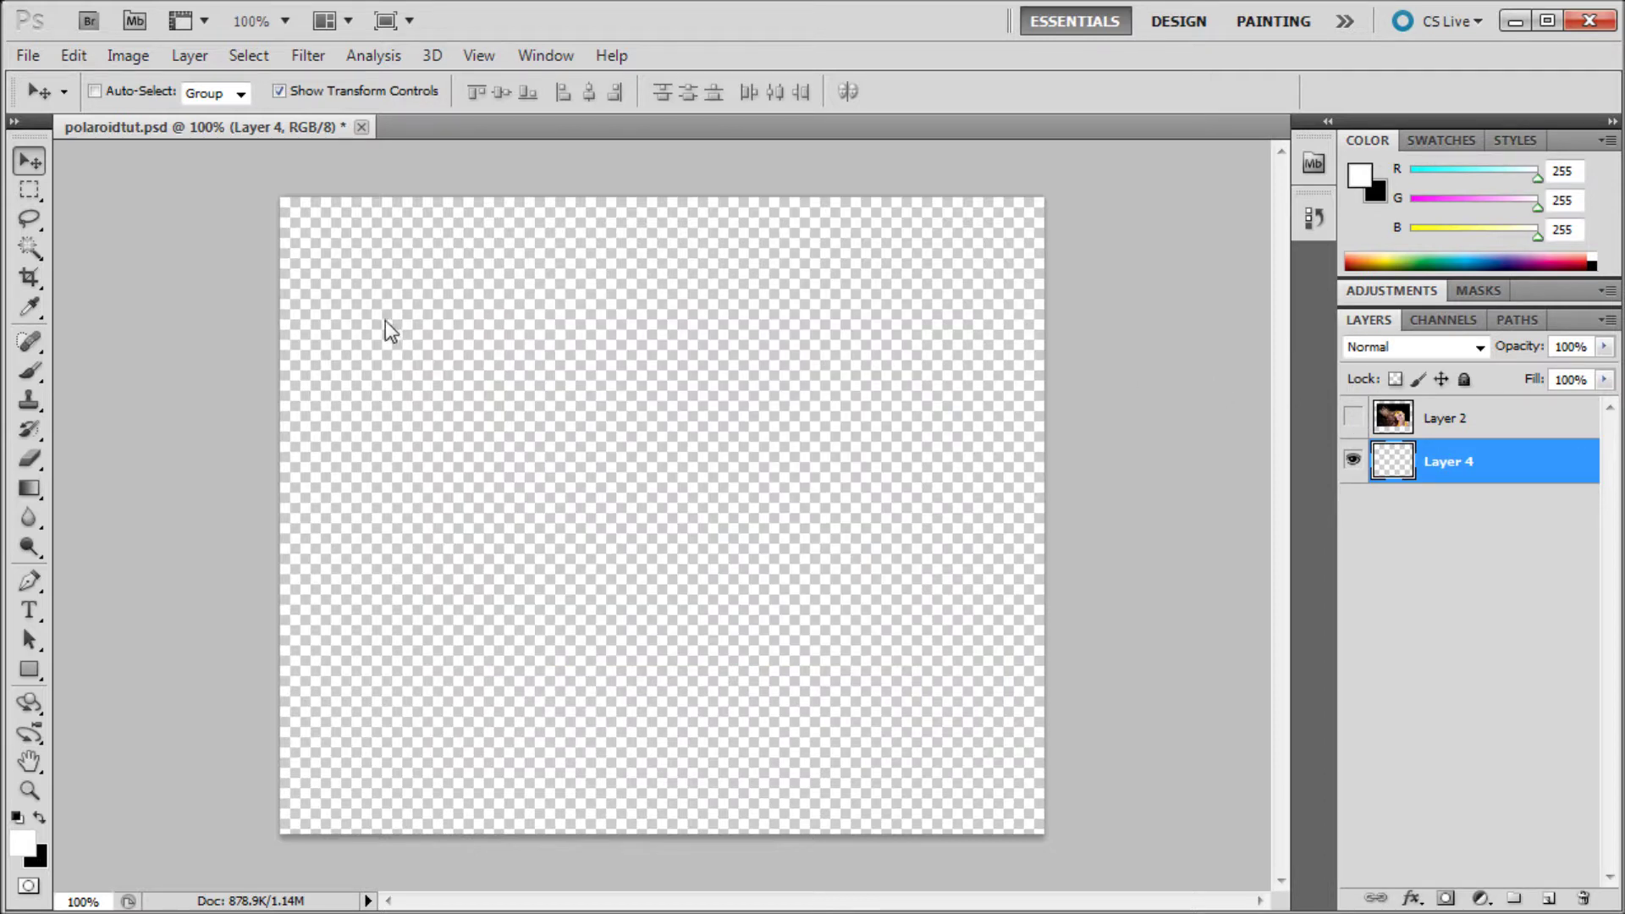
left_click(37, 666)
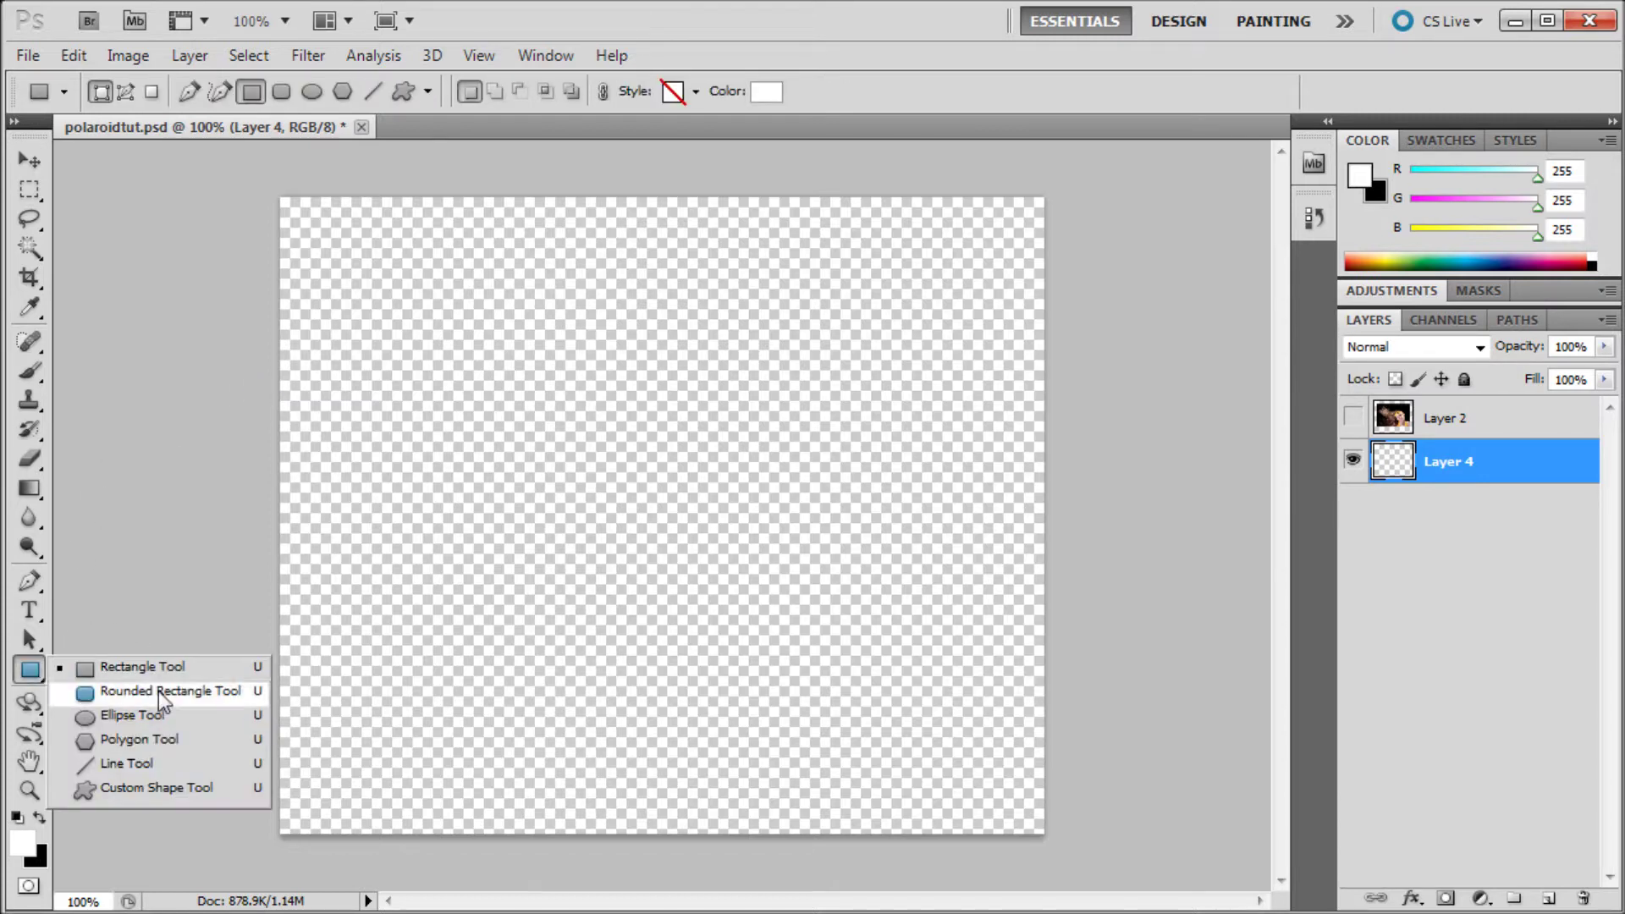
left_click(164, 666)
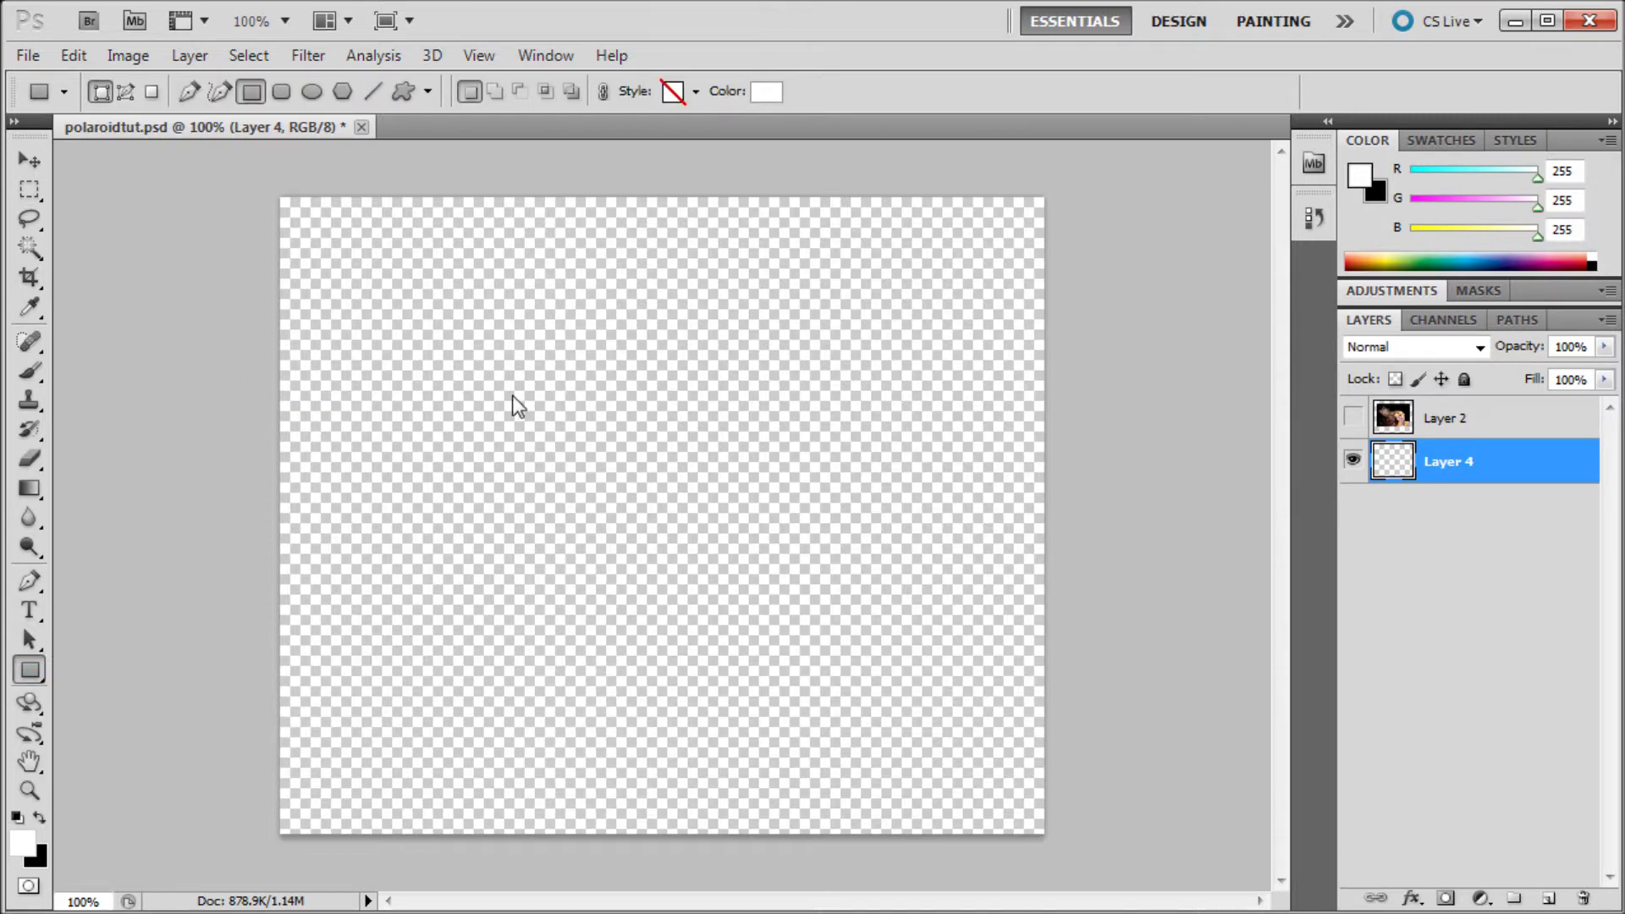
left_click_drag(474, 319, 798, 698)
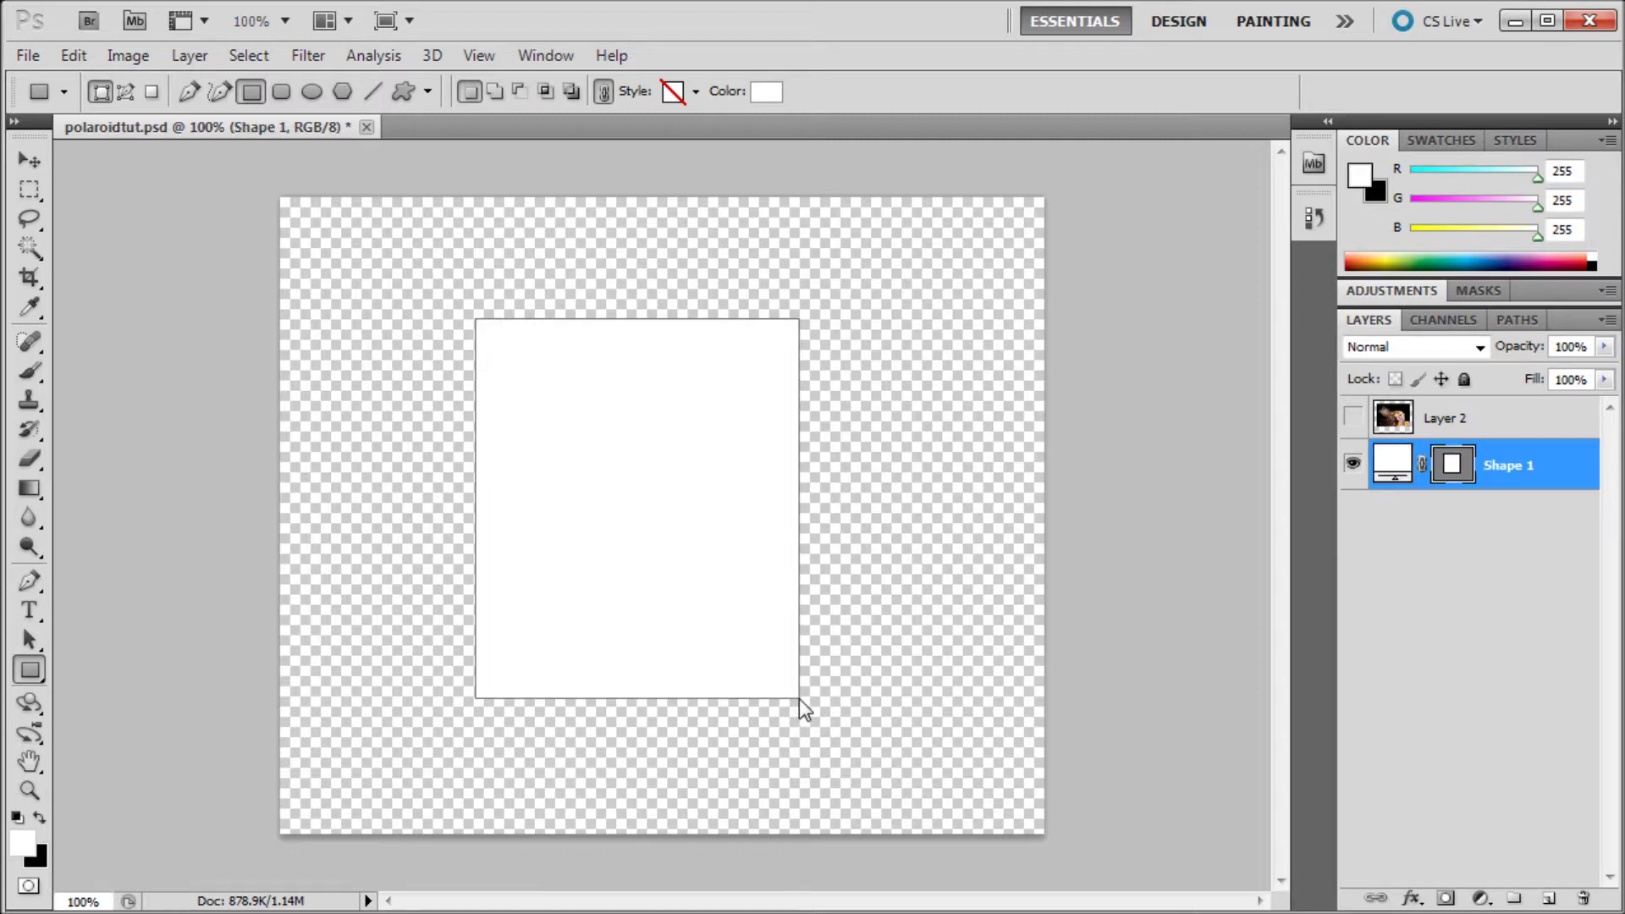
left_click(32, 162)
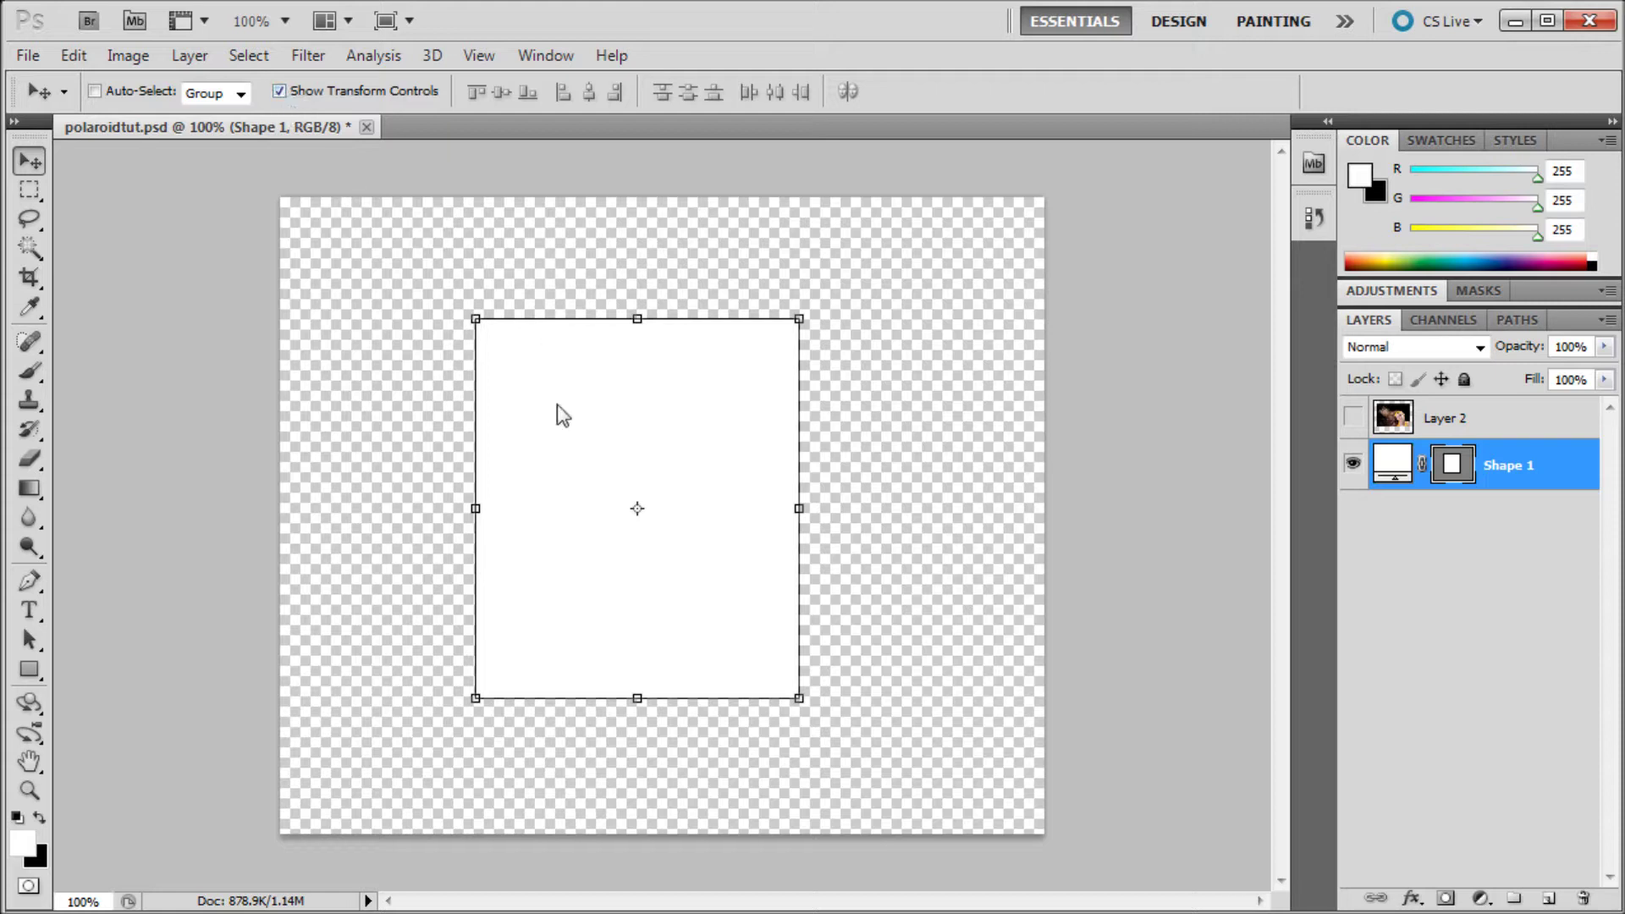
left_click(476, 319)
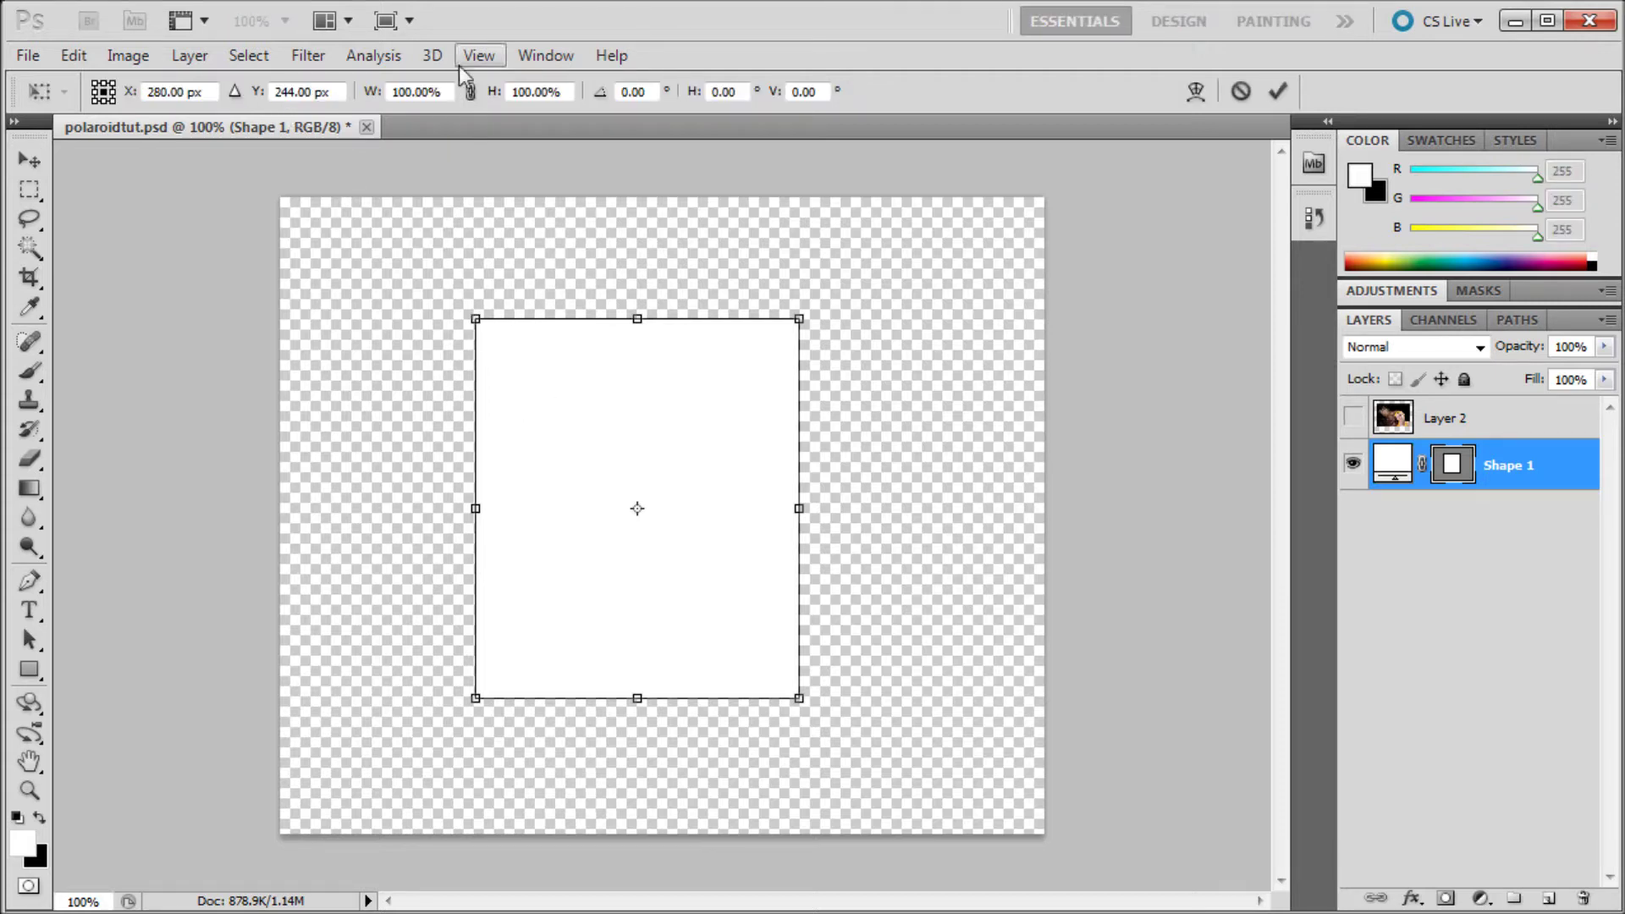
Set the rectangle to W 285 px and H 340 px, commit, and nudge it right and down
right_click(413, 95)
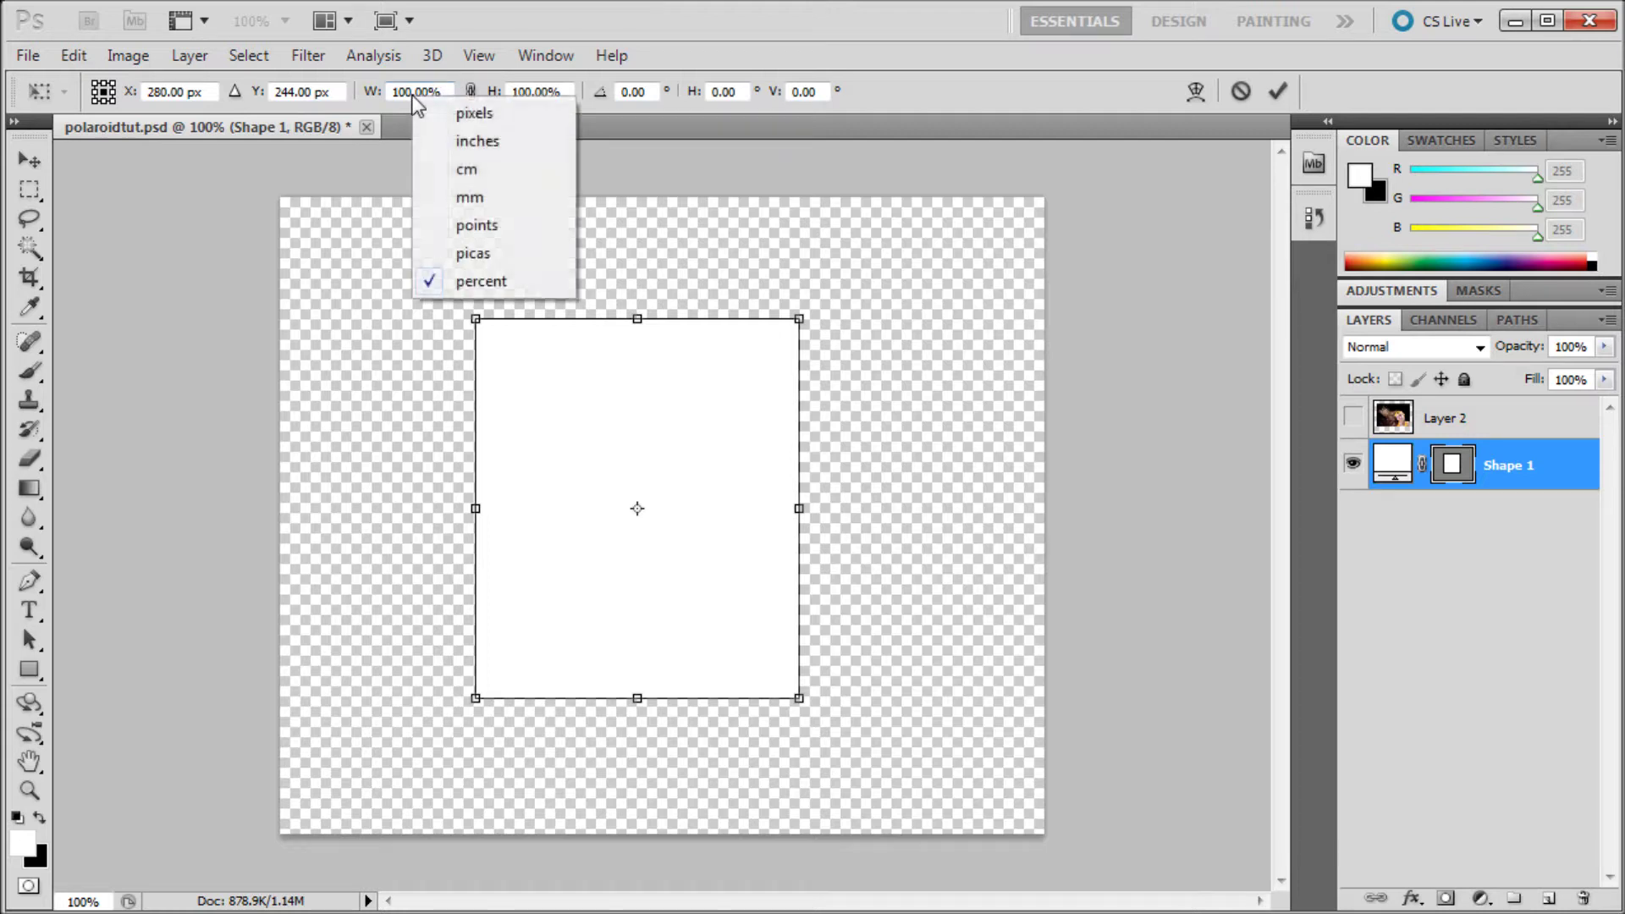
left_click(457, 113)
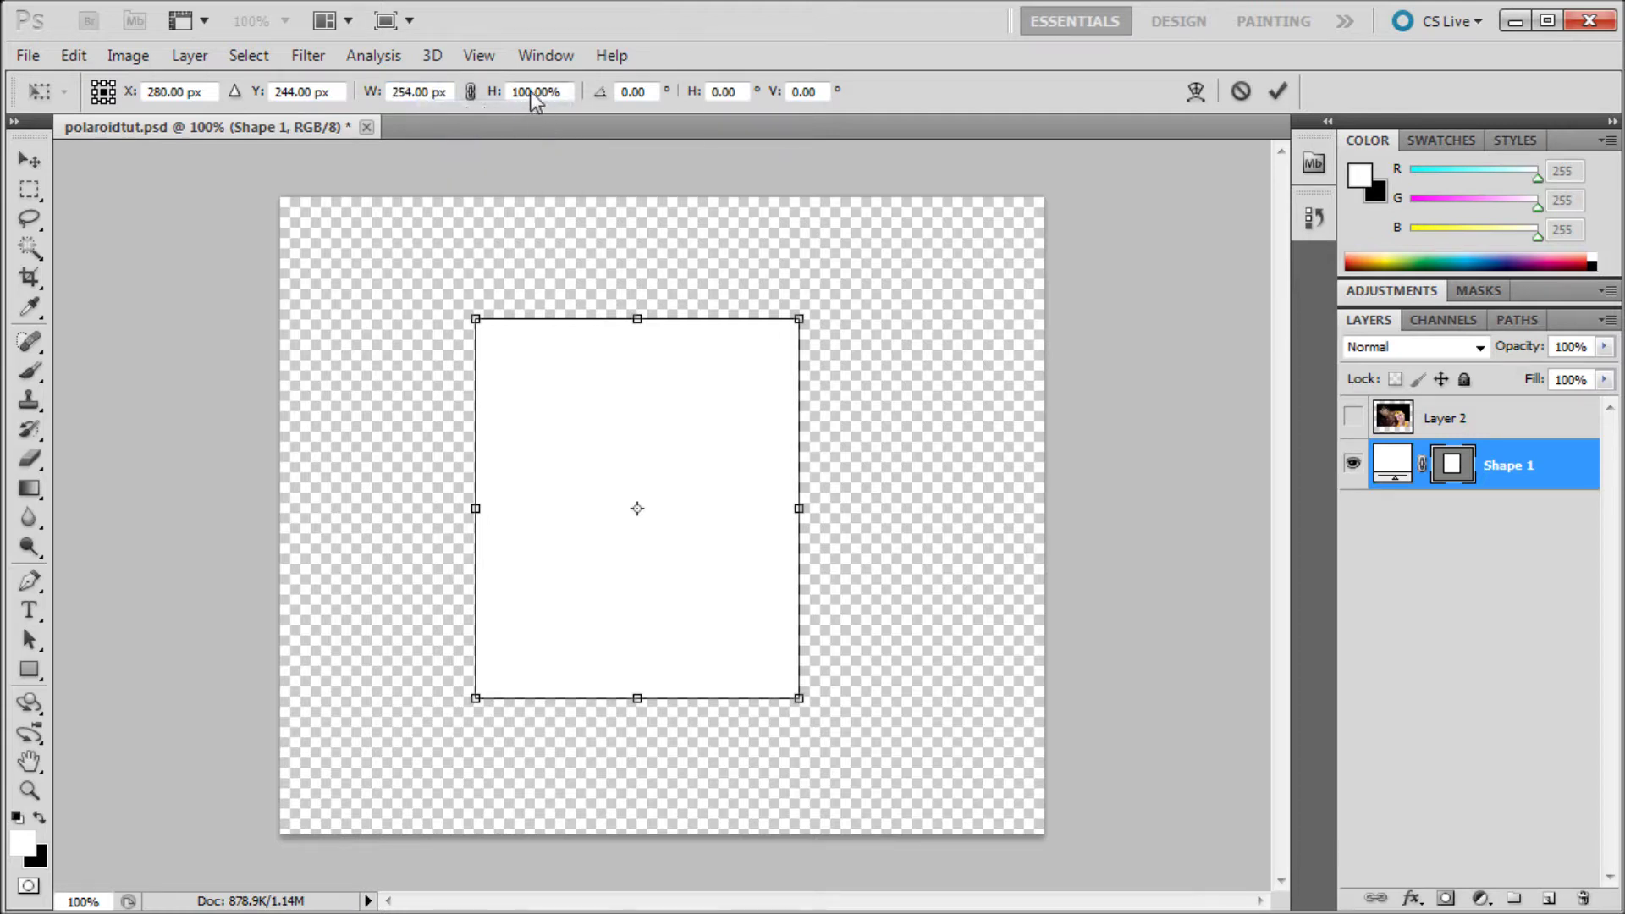
right_click(531, 95)
left_click(559, 110)
left_click(430, 93)
type("285")
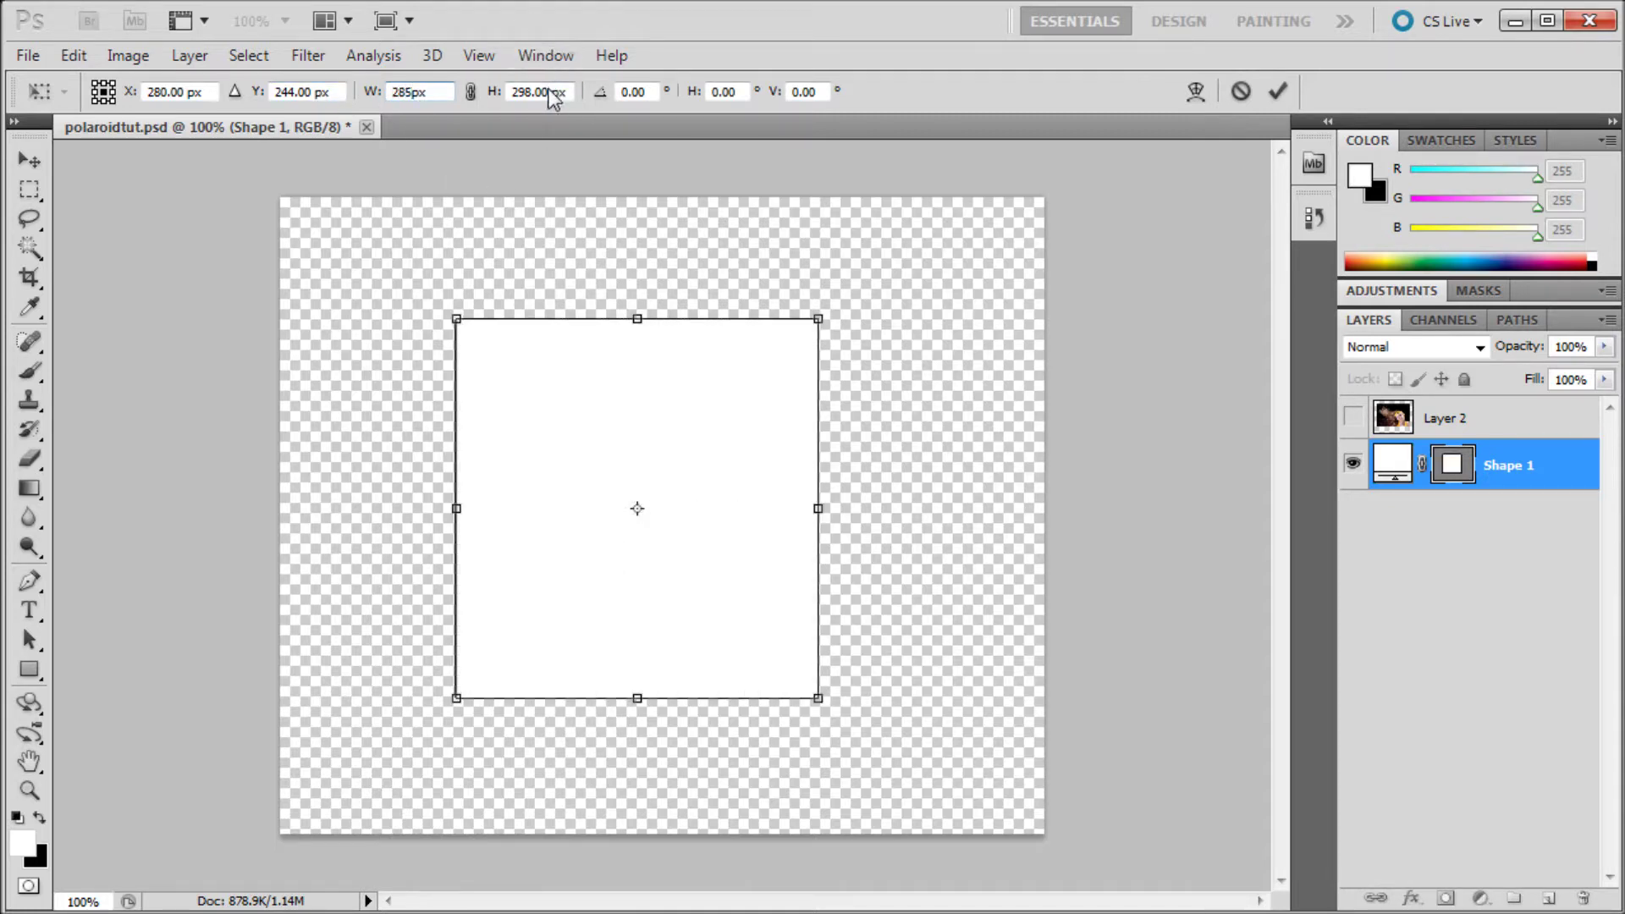
type("340")
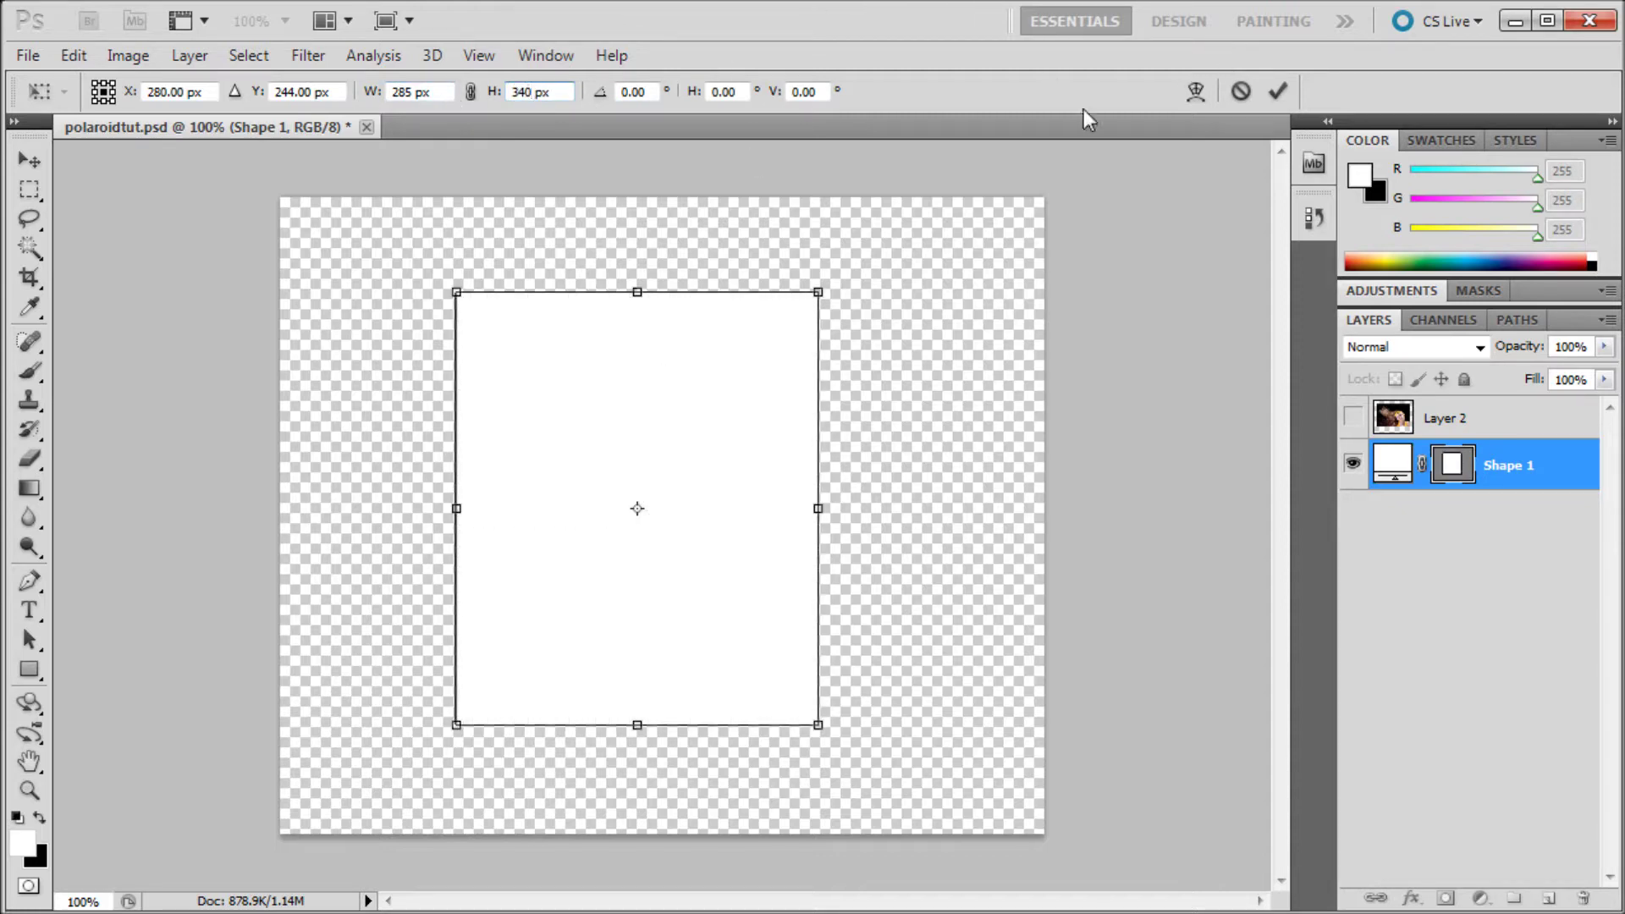
left_click(1278, 91)
mouse_move(648, 385)
left_mouse_down()
mouse_move(638, 397)
mouse_move(663, 389)
left_mouse_up()
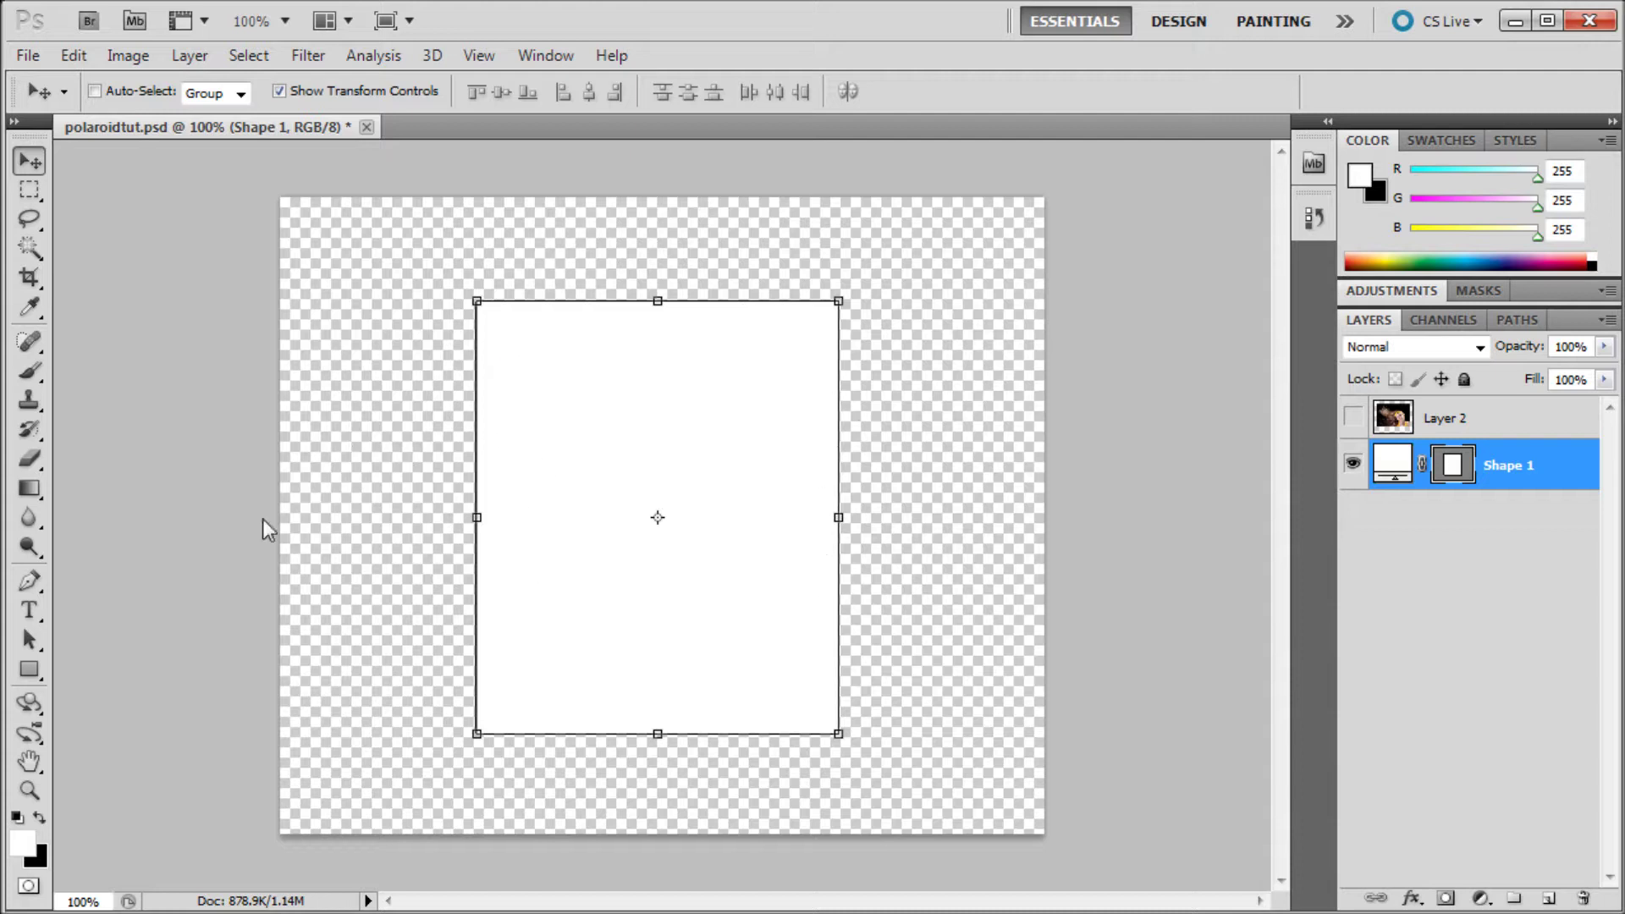
On a new layer, draw a black rectangle as Shape 2 filling the frame's upper part
left_click(1549, 897)
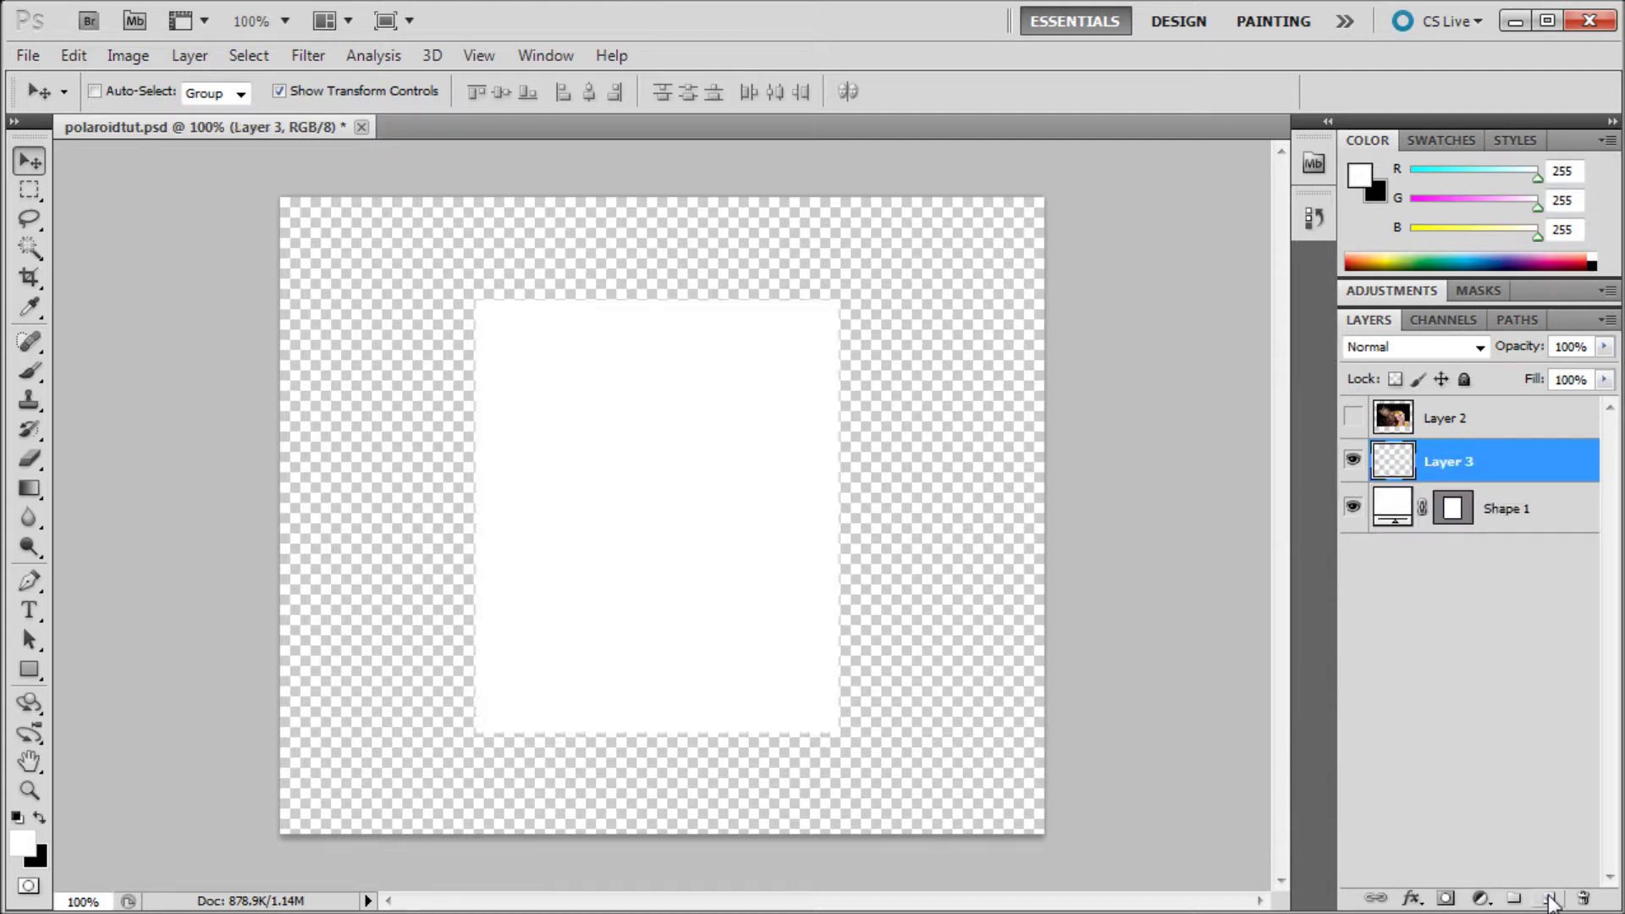
left_click(30, 669)
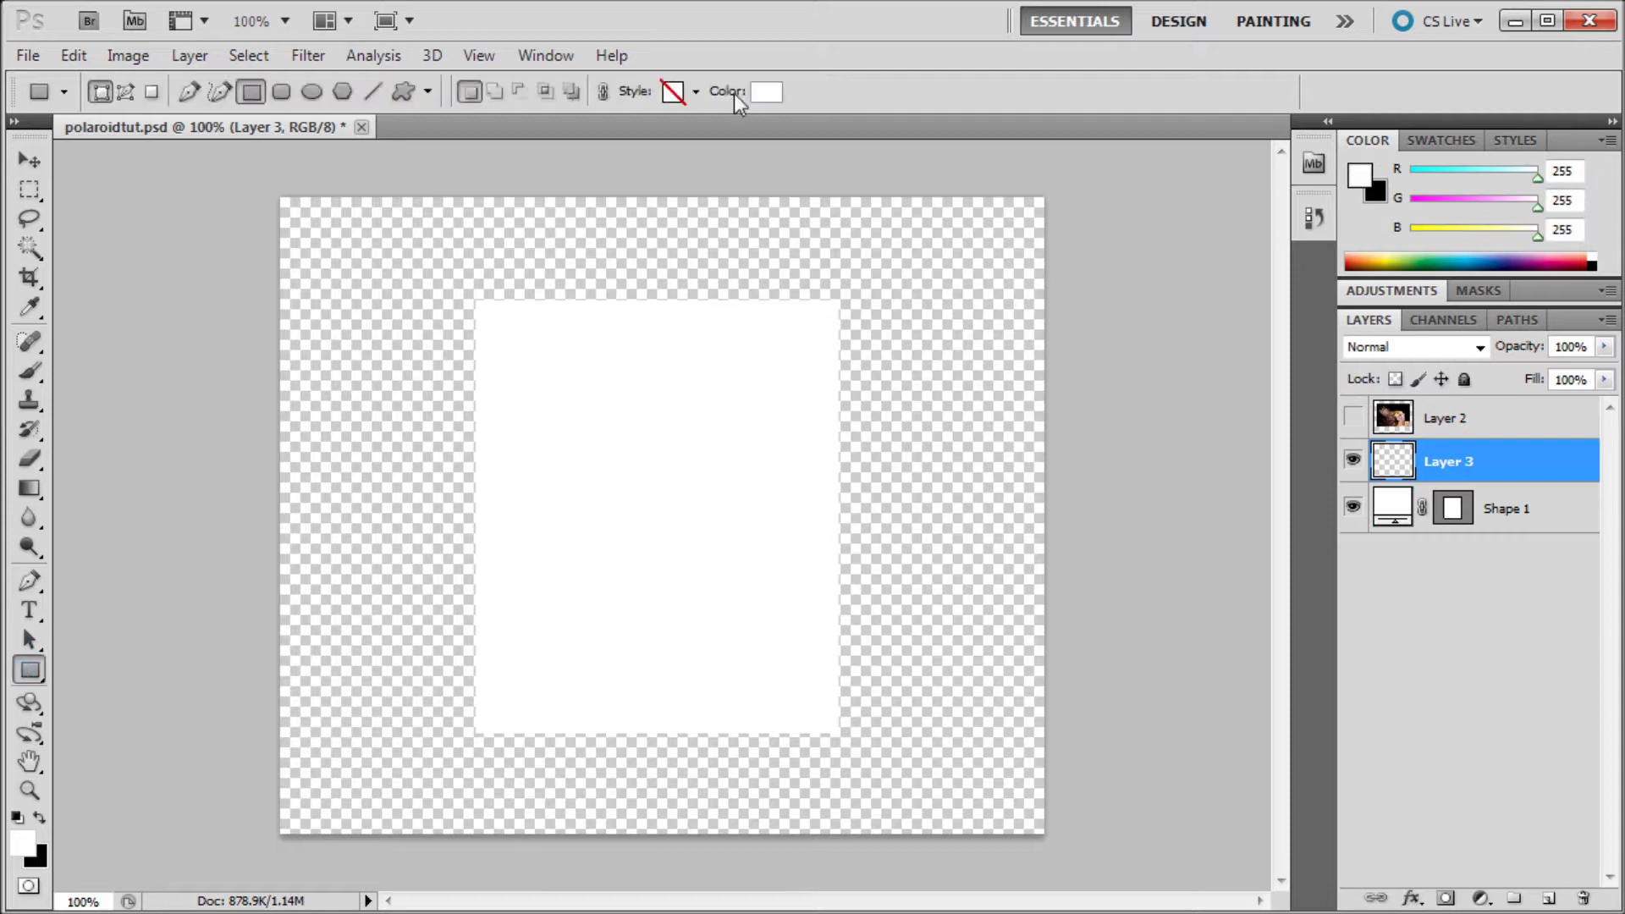
left_click(764, 92)
left_click_drag(964, 687, 902, 740)
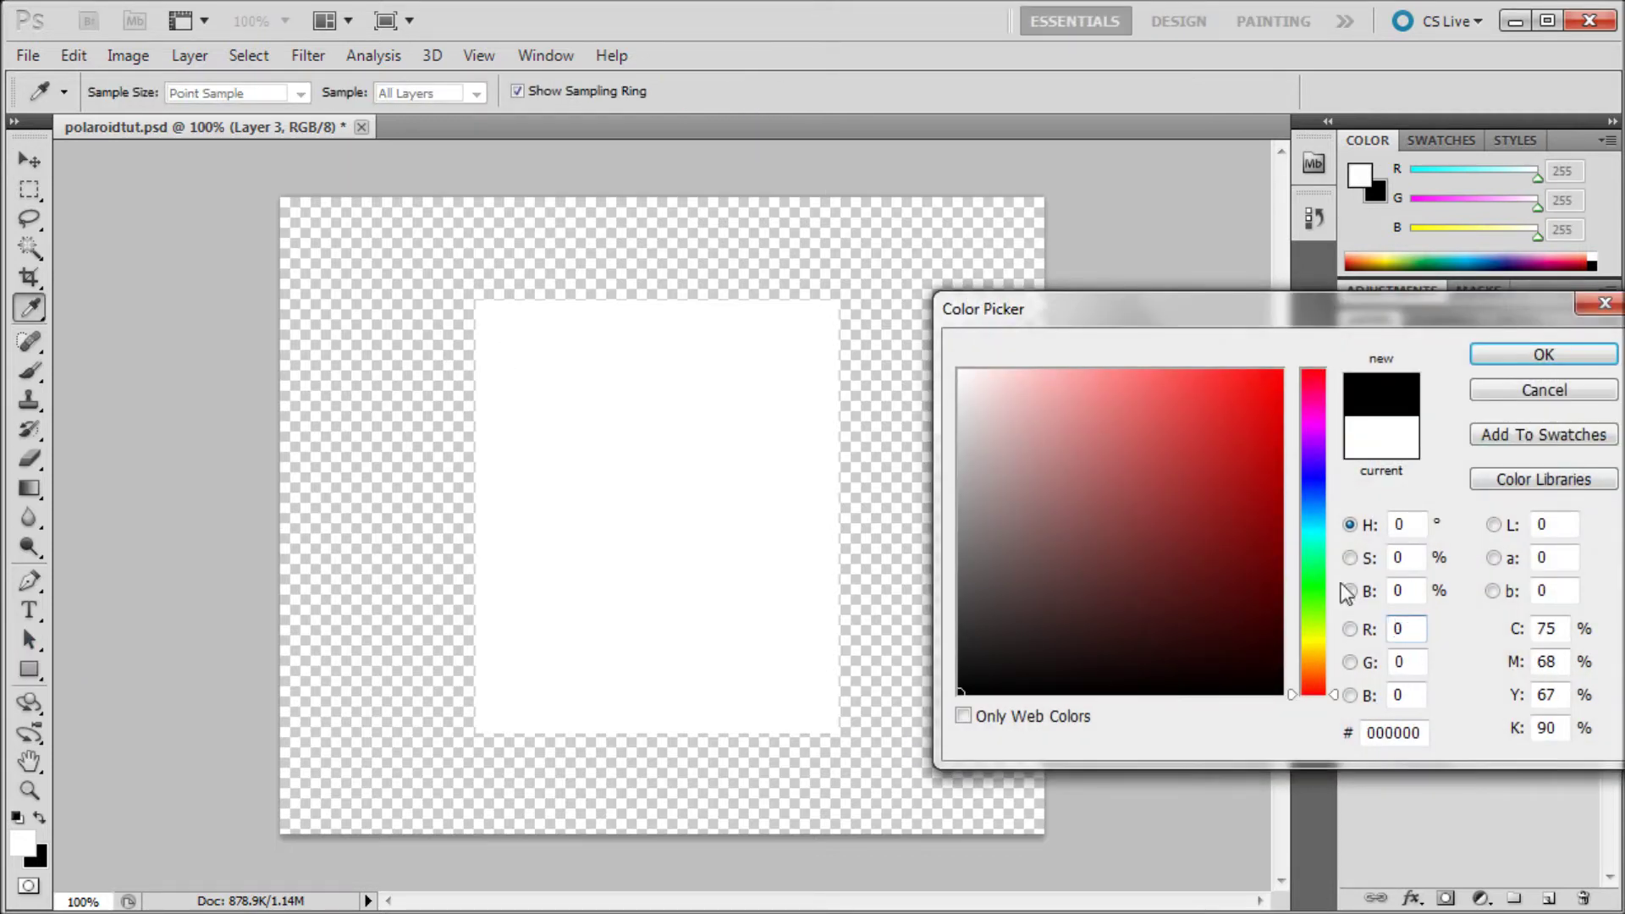
left_click(1543, 355)
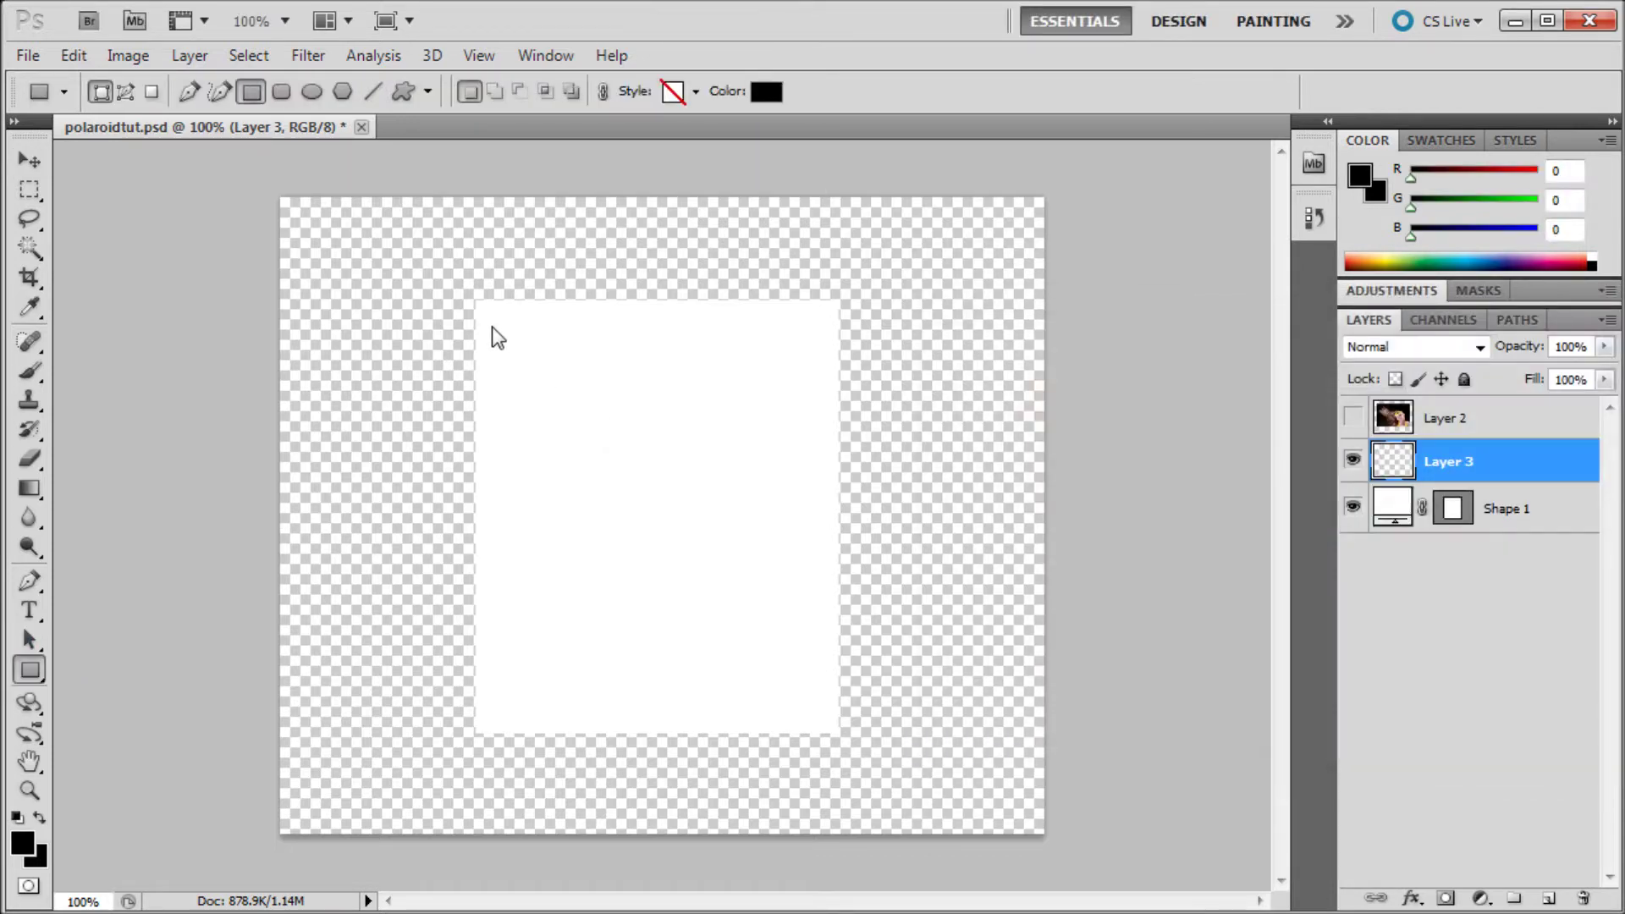
left_click_drag(506, 353, 819, 599)
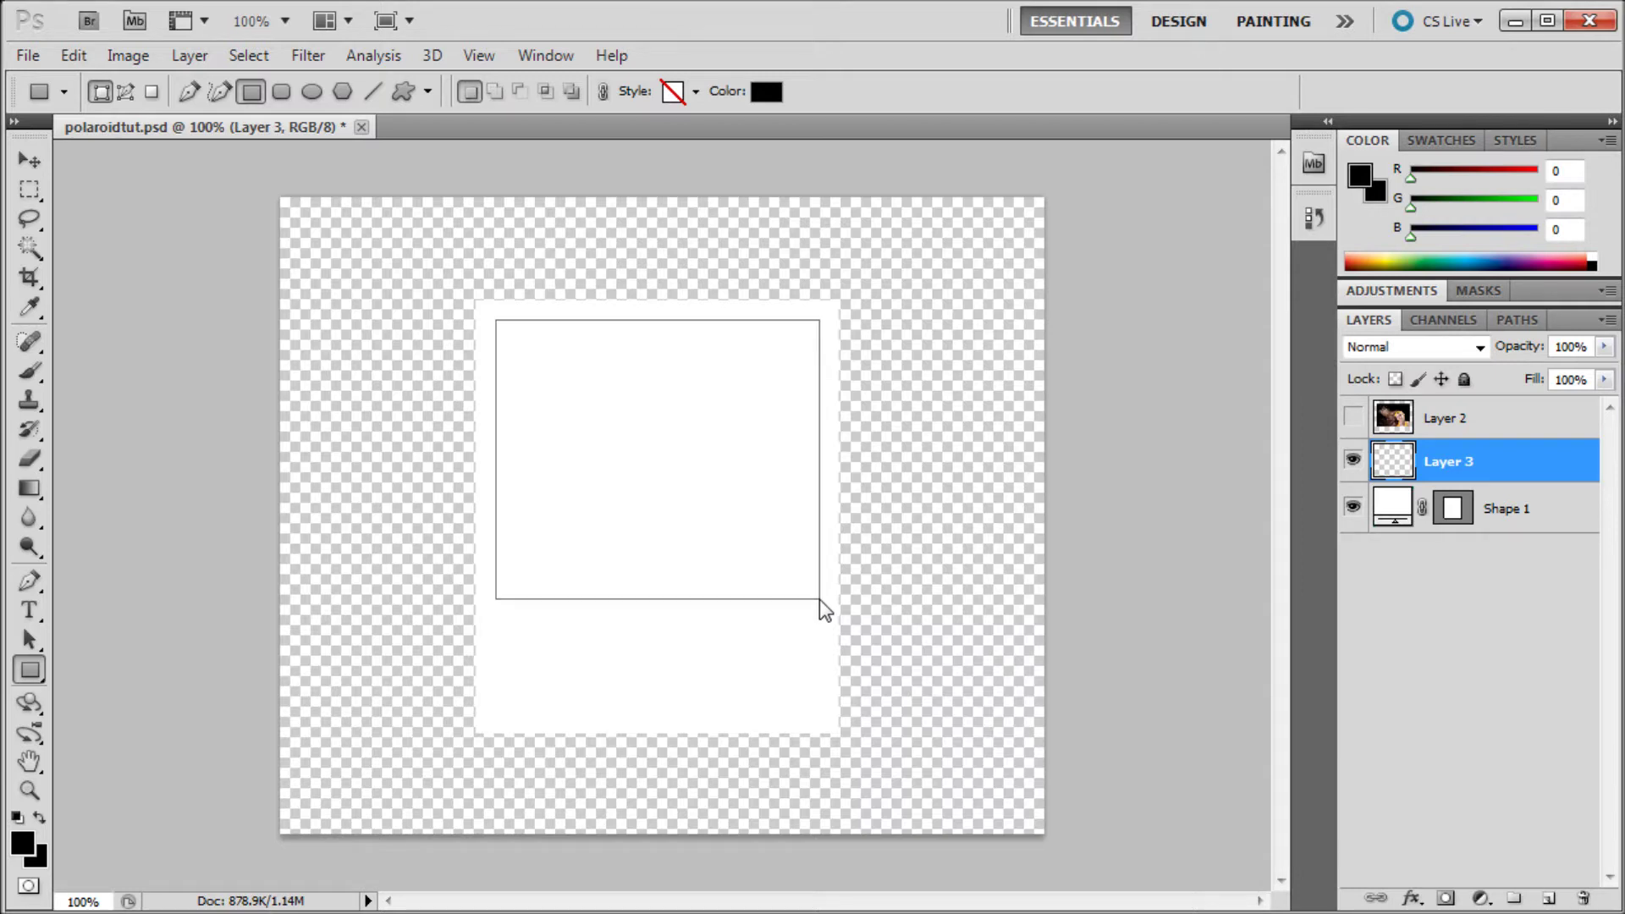
left_click_drag(819, 599, 819, 599)
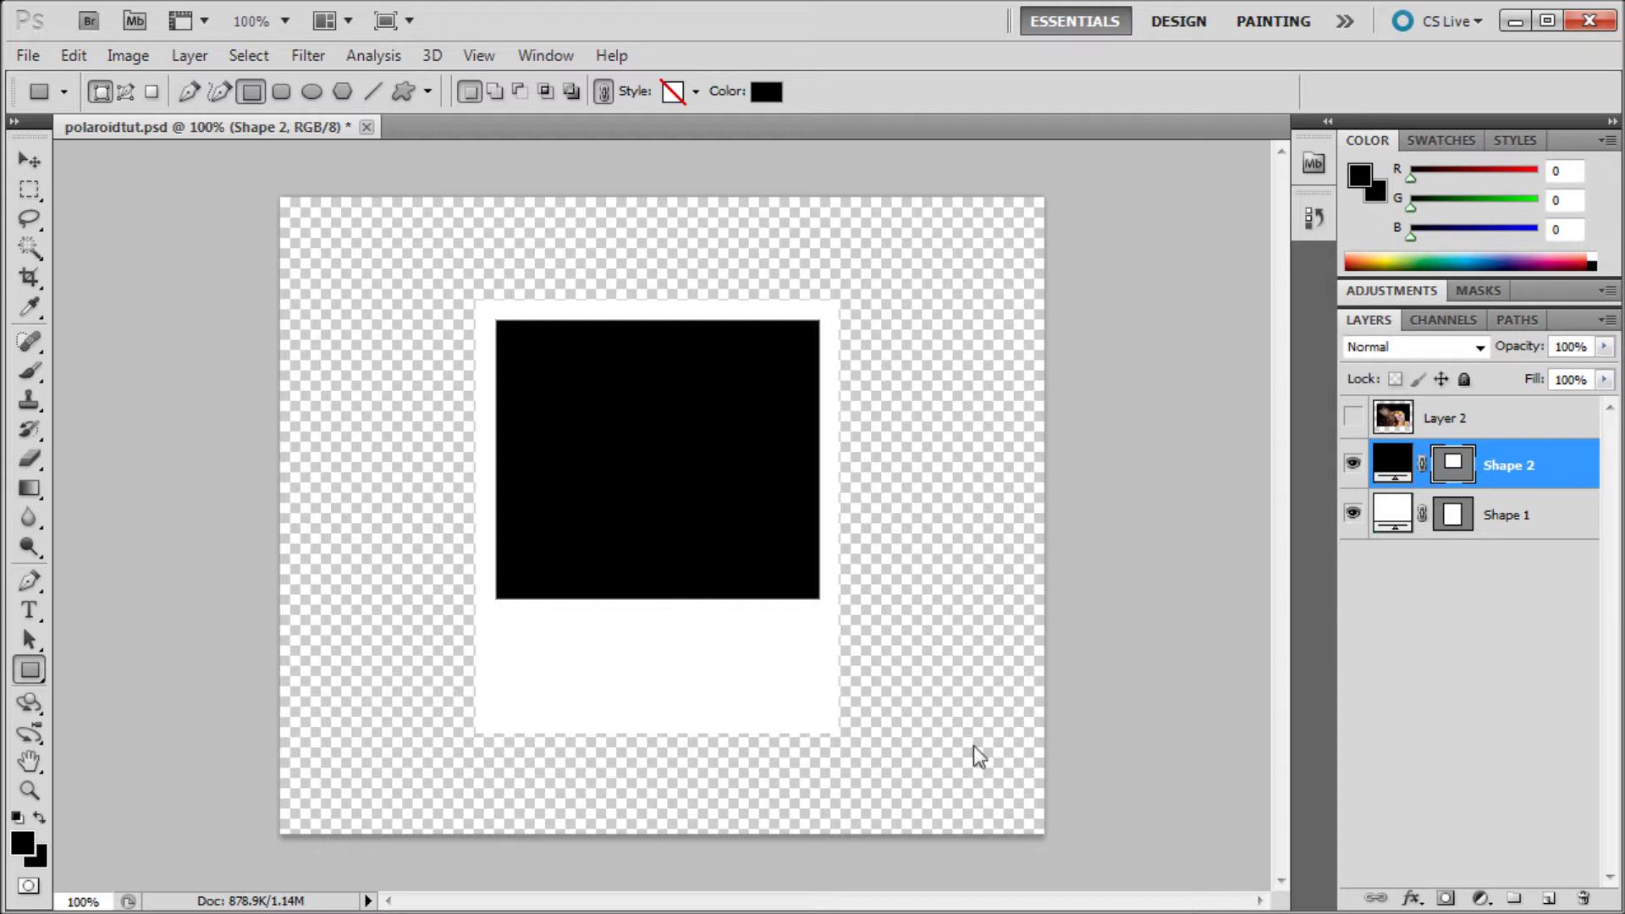
left_click(29, 161)
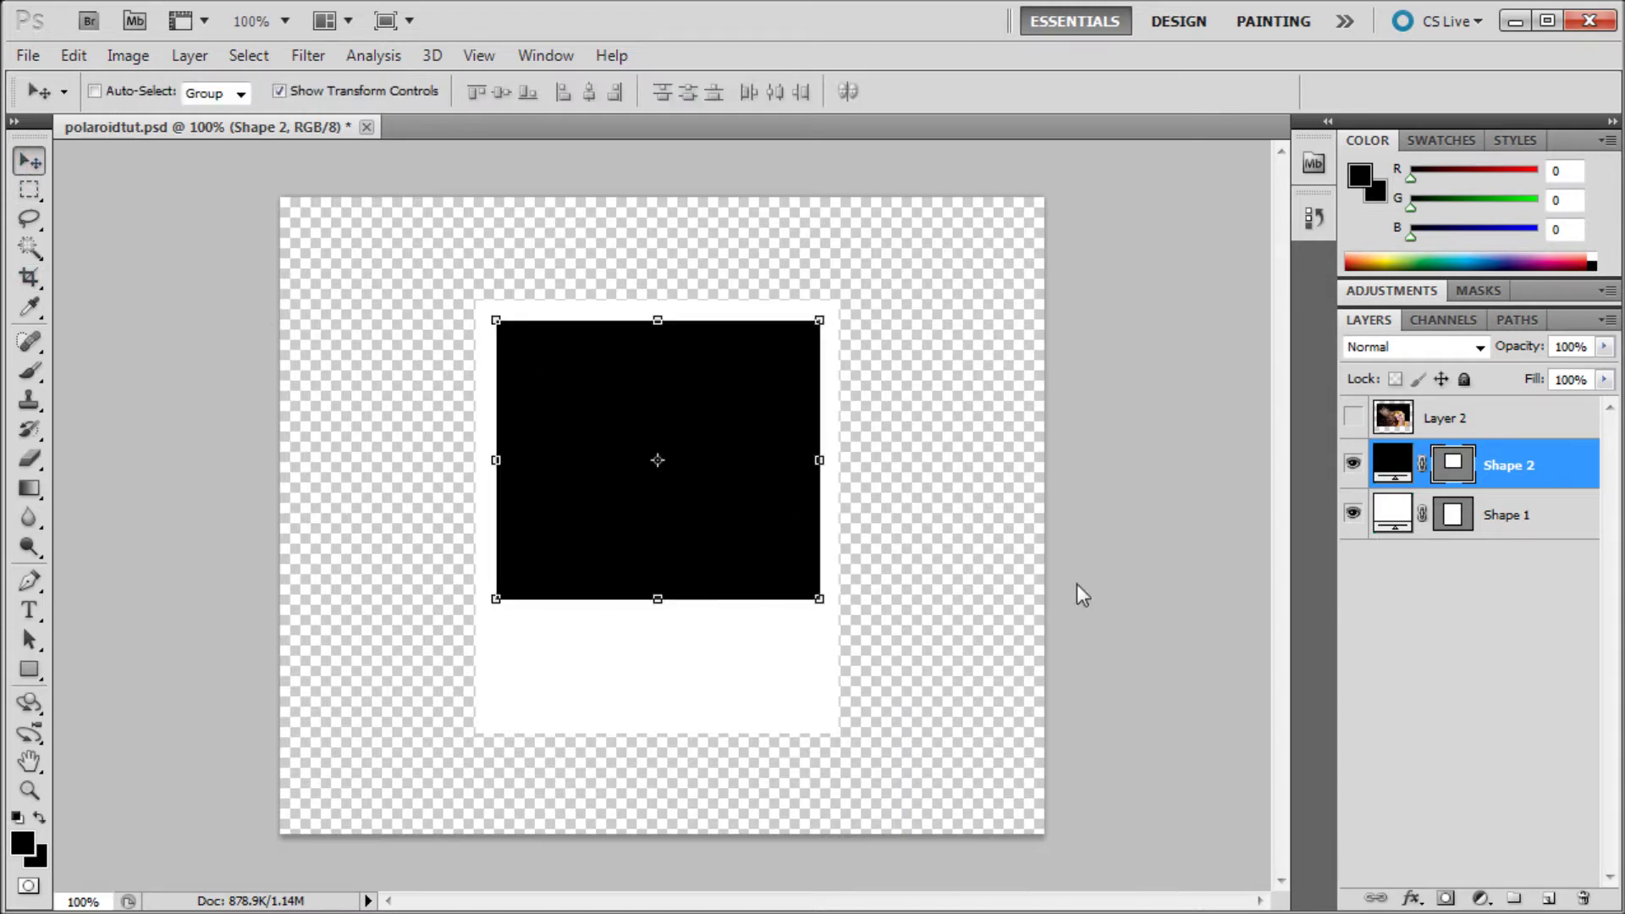
Add a new layer below Shape 1, fill it with white, and reselect Shape 1
left_click(1529, 504)
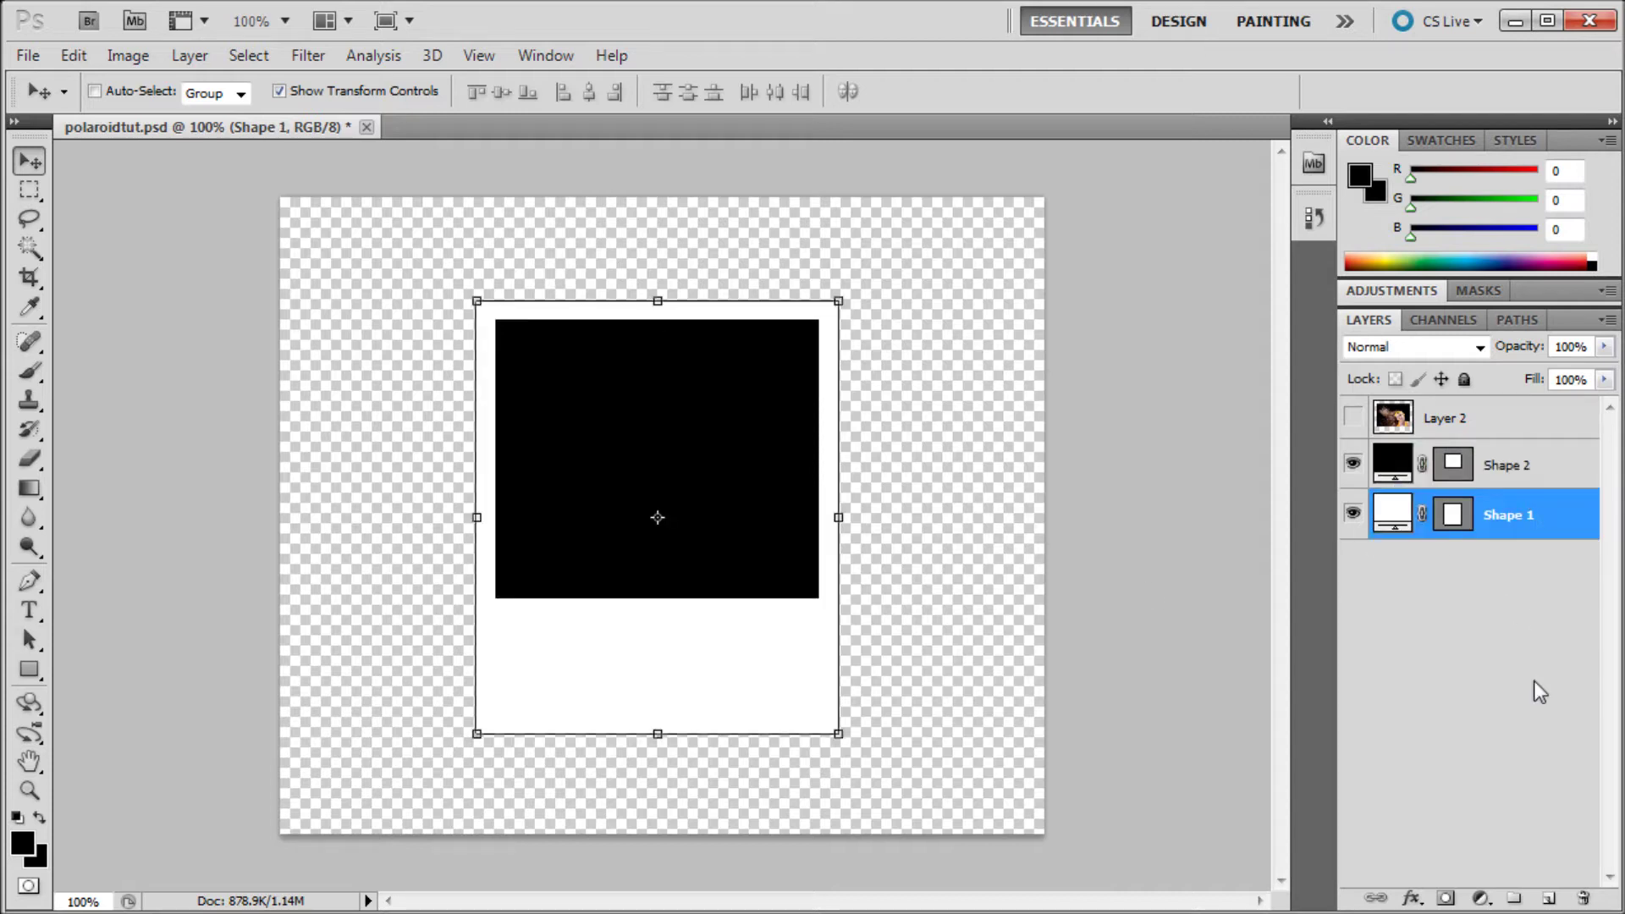
left_click(1548, 899)
left_click_drag(1489, 514, 1486, 573)
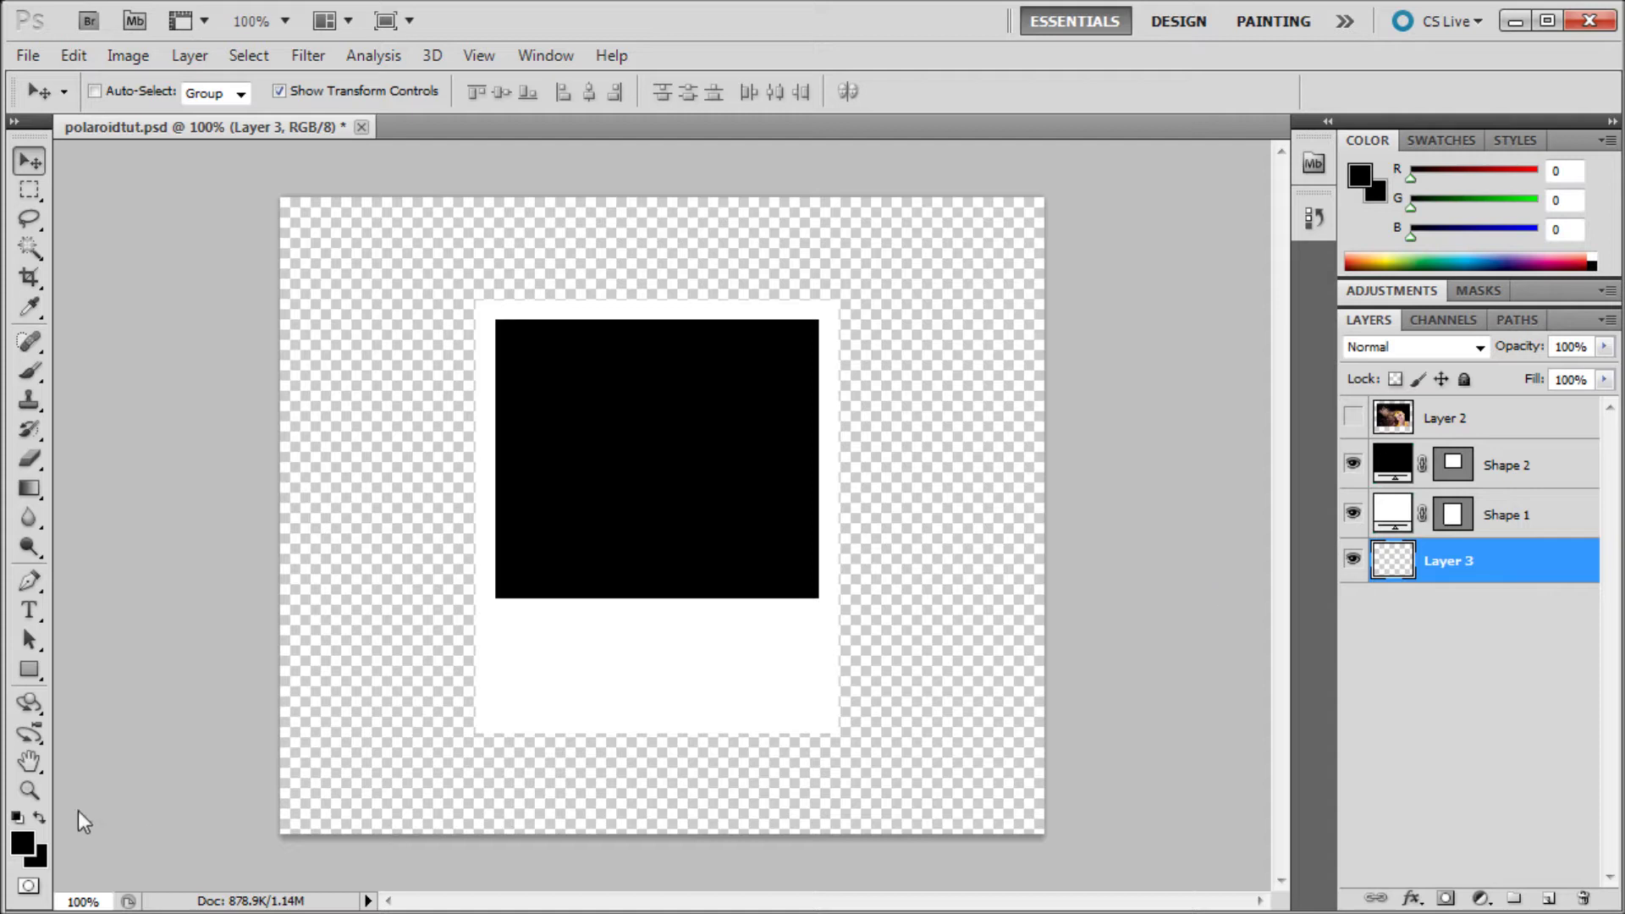
left_click(40, 815)
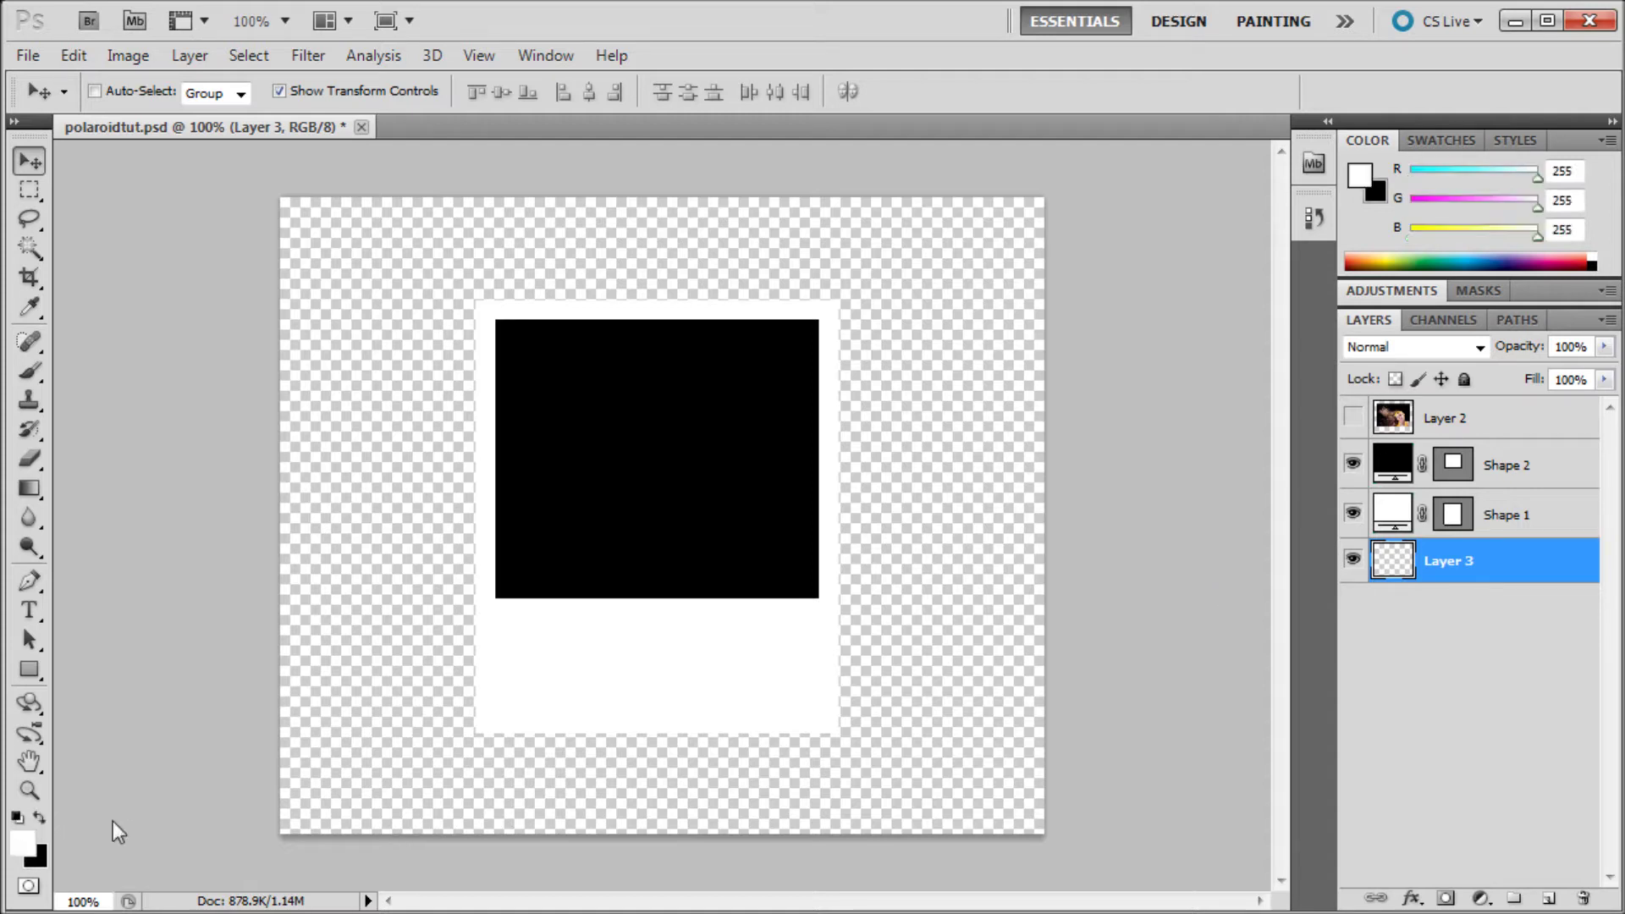
key("alt+BackSpace")
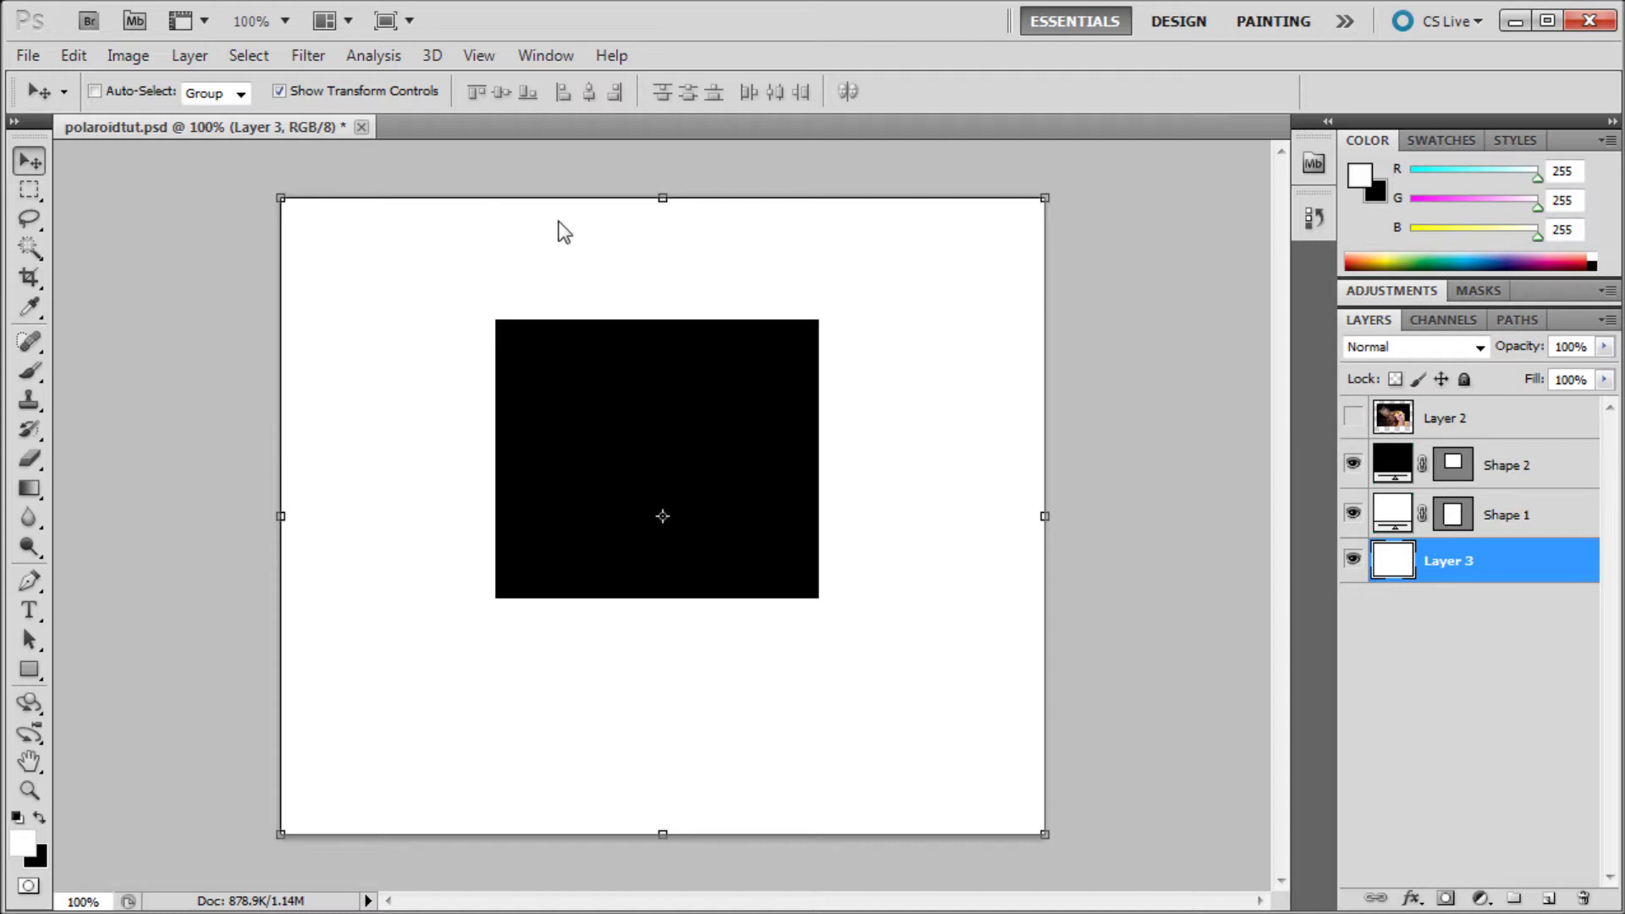
left_click(1513, 510)
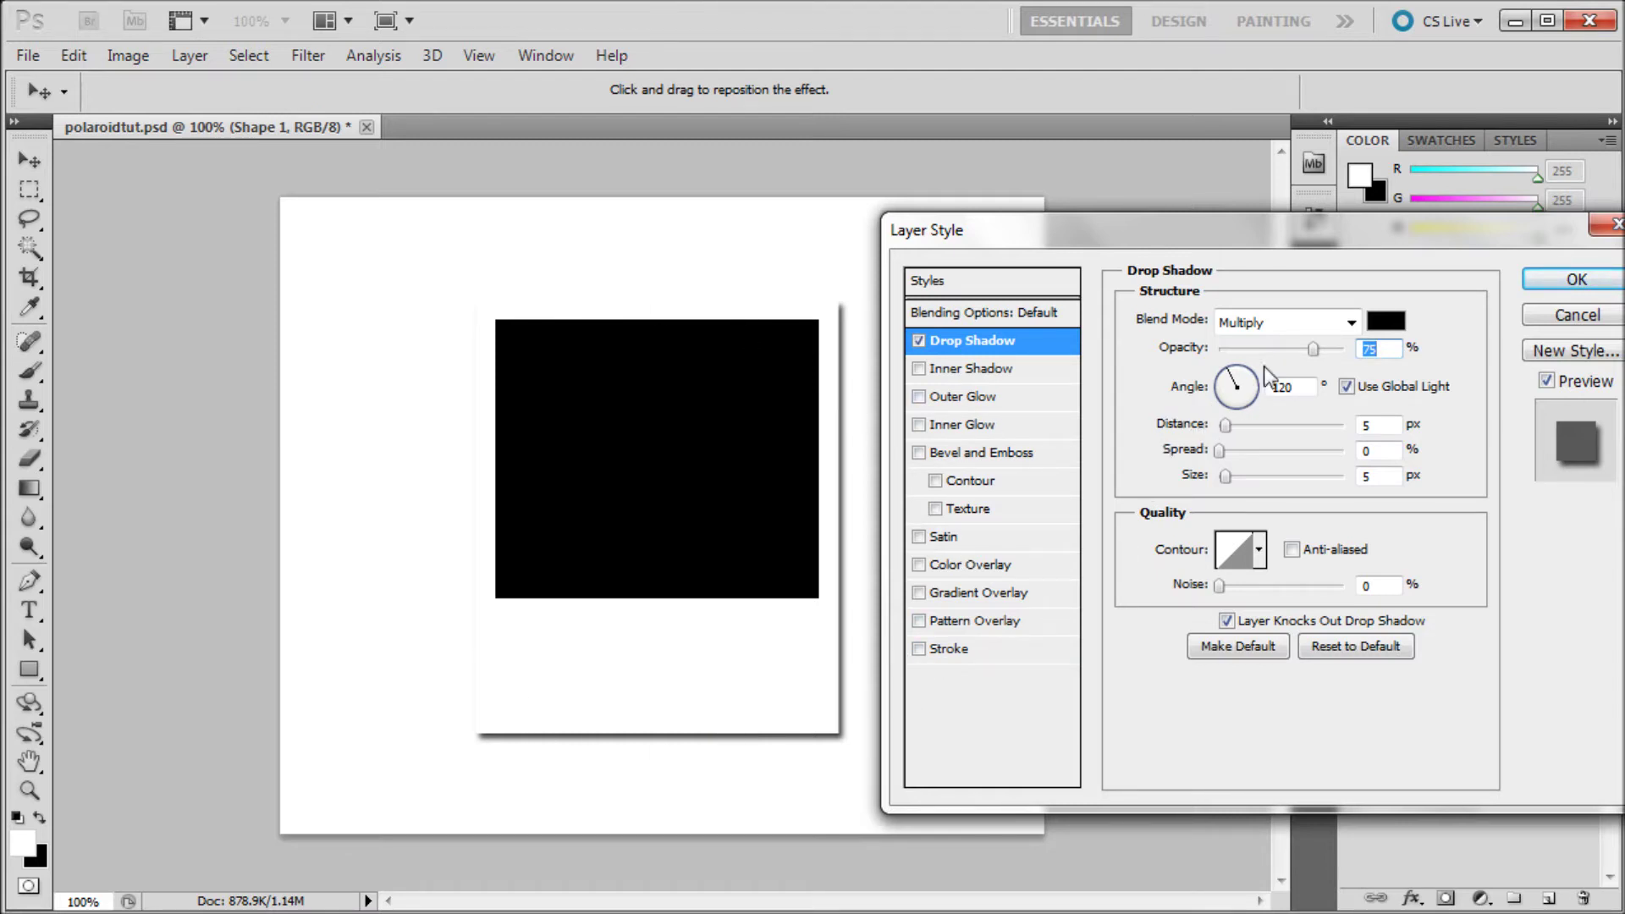
Set the frame's drop shadow to 49% opacity, 14% spread and 13 px size
left_click_drag(1312, 347, 1281, 345)
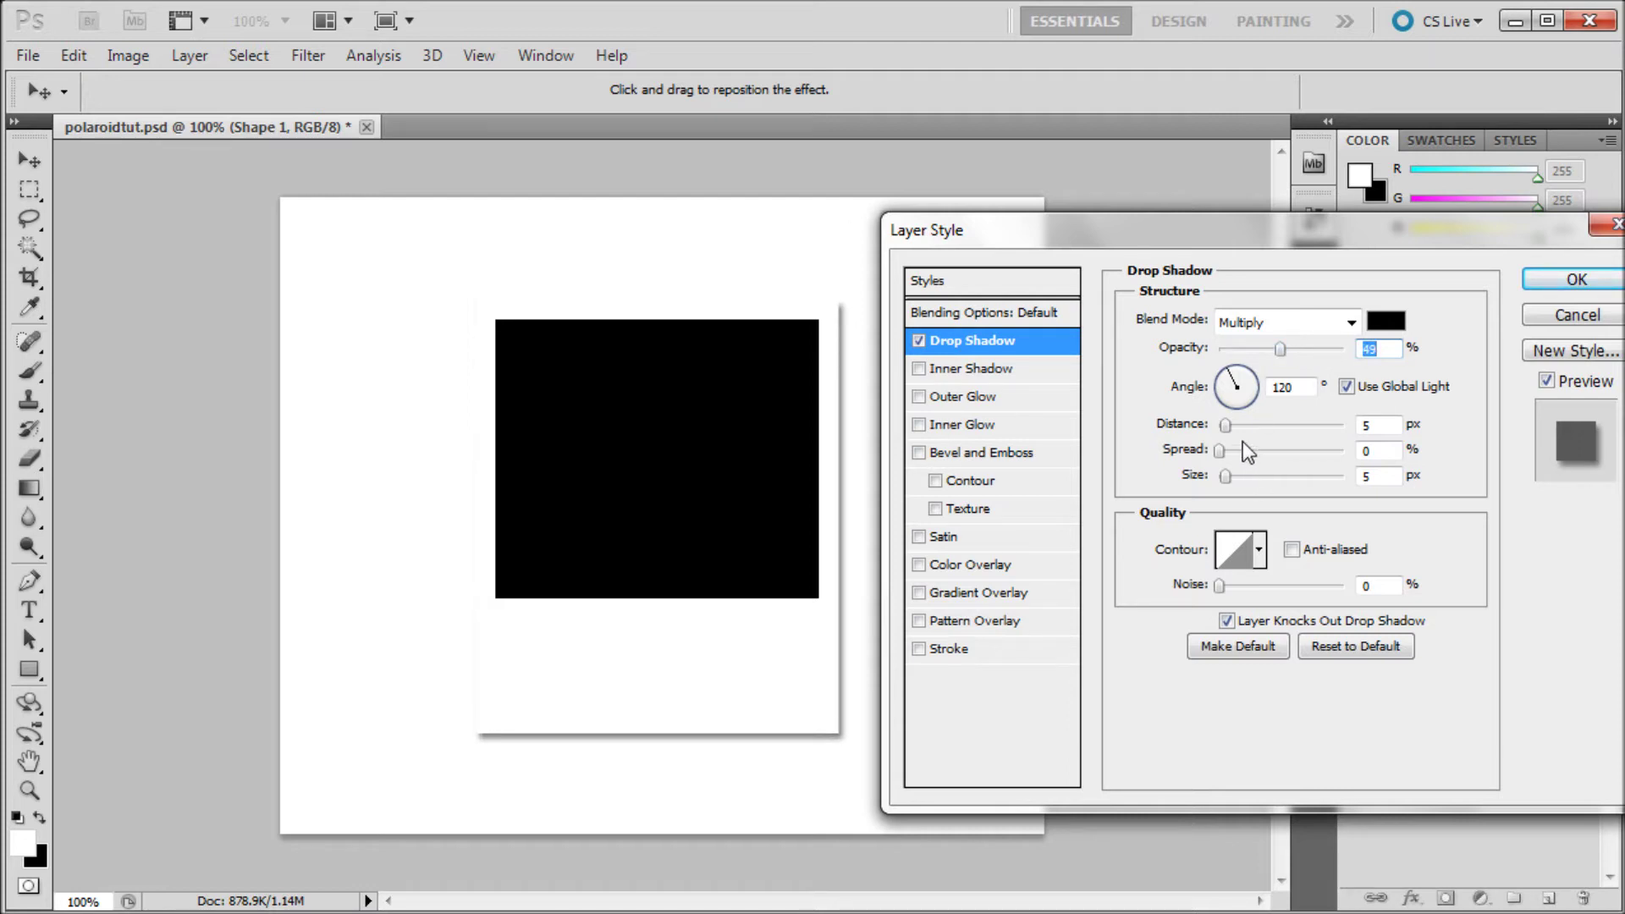
mouse_move(1225, 476)
left_mouse_down()
mouse_move(1225, 455)
mouse_move(1239, 461)
left_mouse_up()
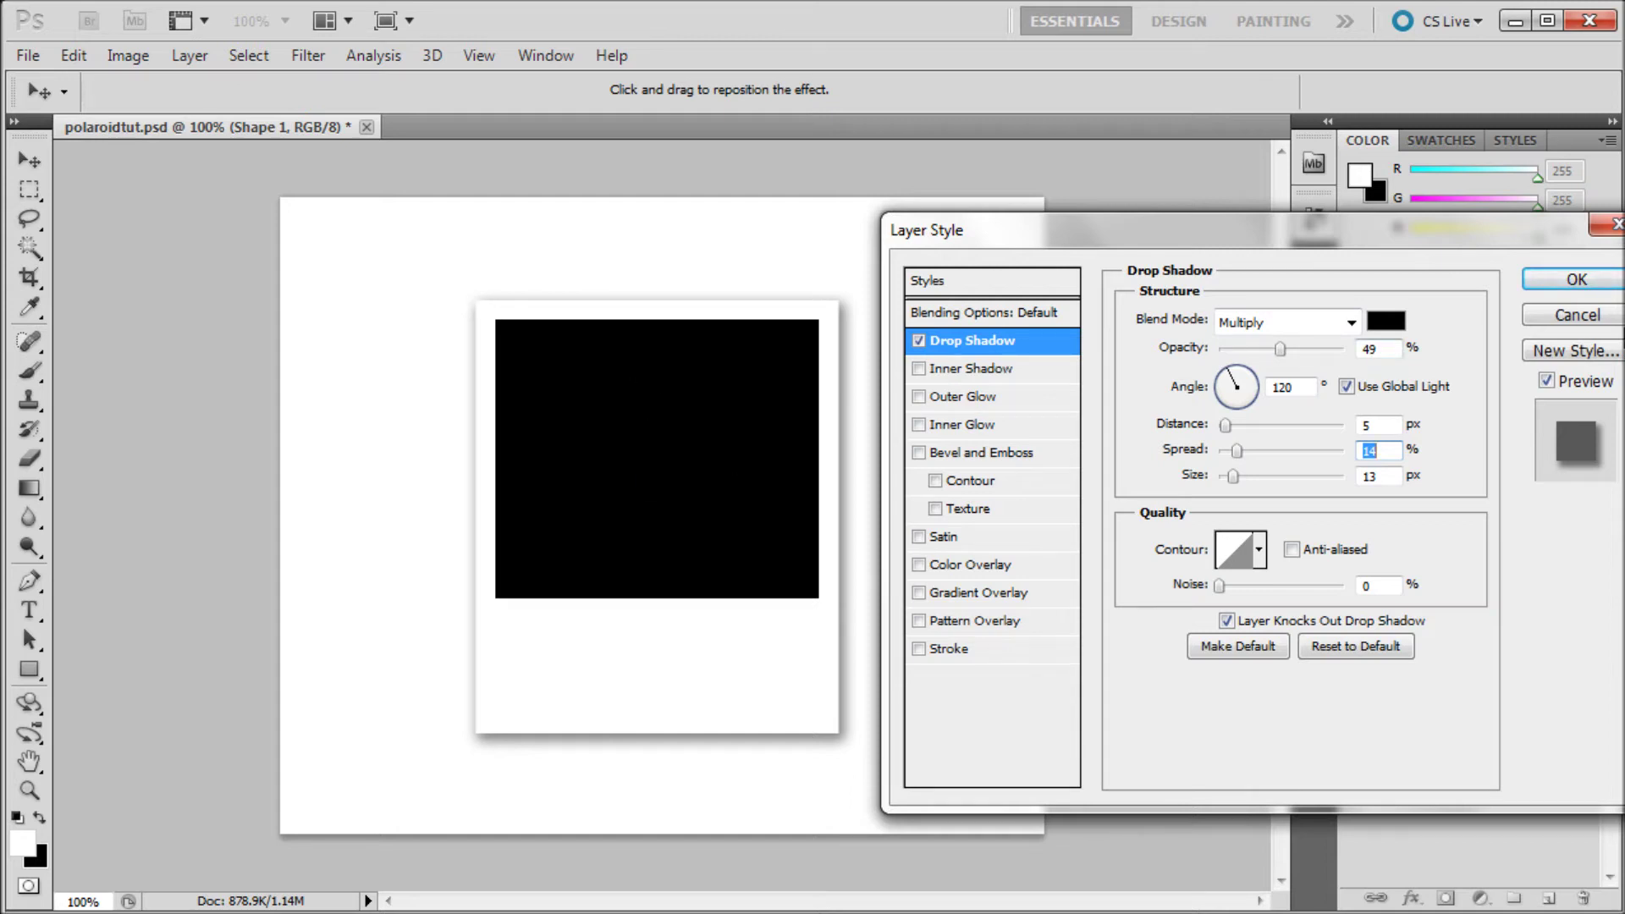
left_click(1569, 284)
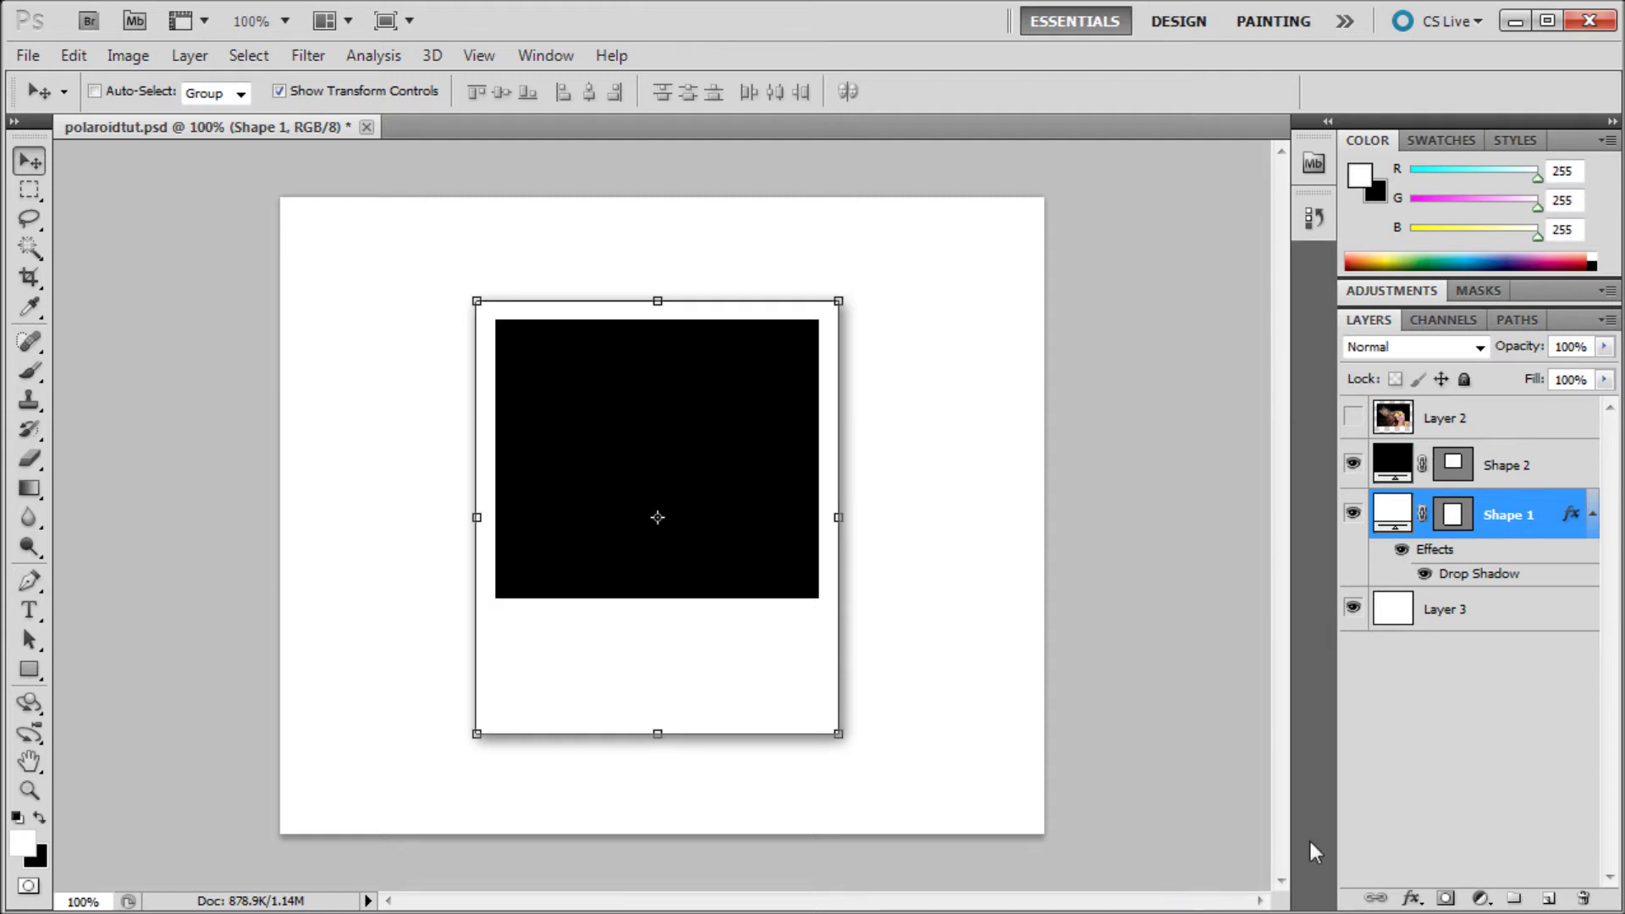
Add a linear Gradient Overlay to Shape 1 angled at 45°
left_click(1410, 899)
left_click(1438, 834)
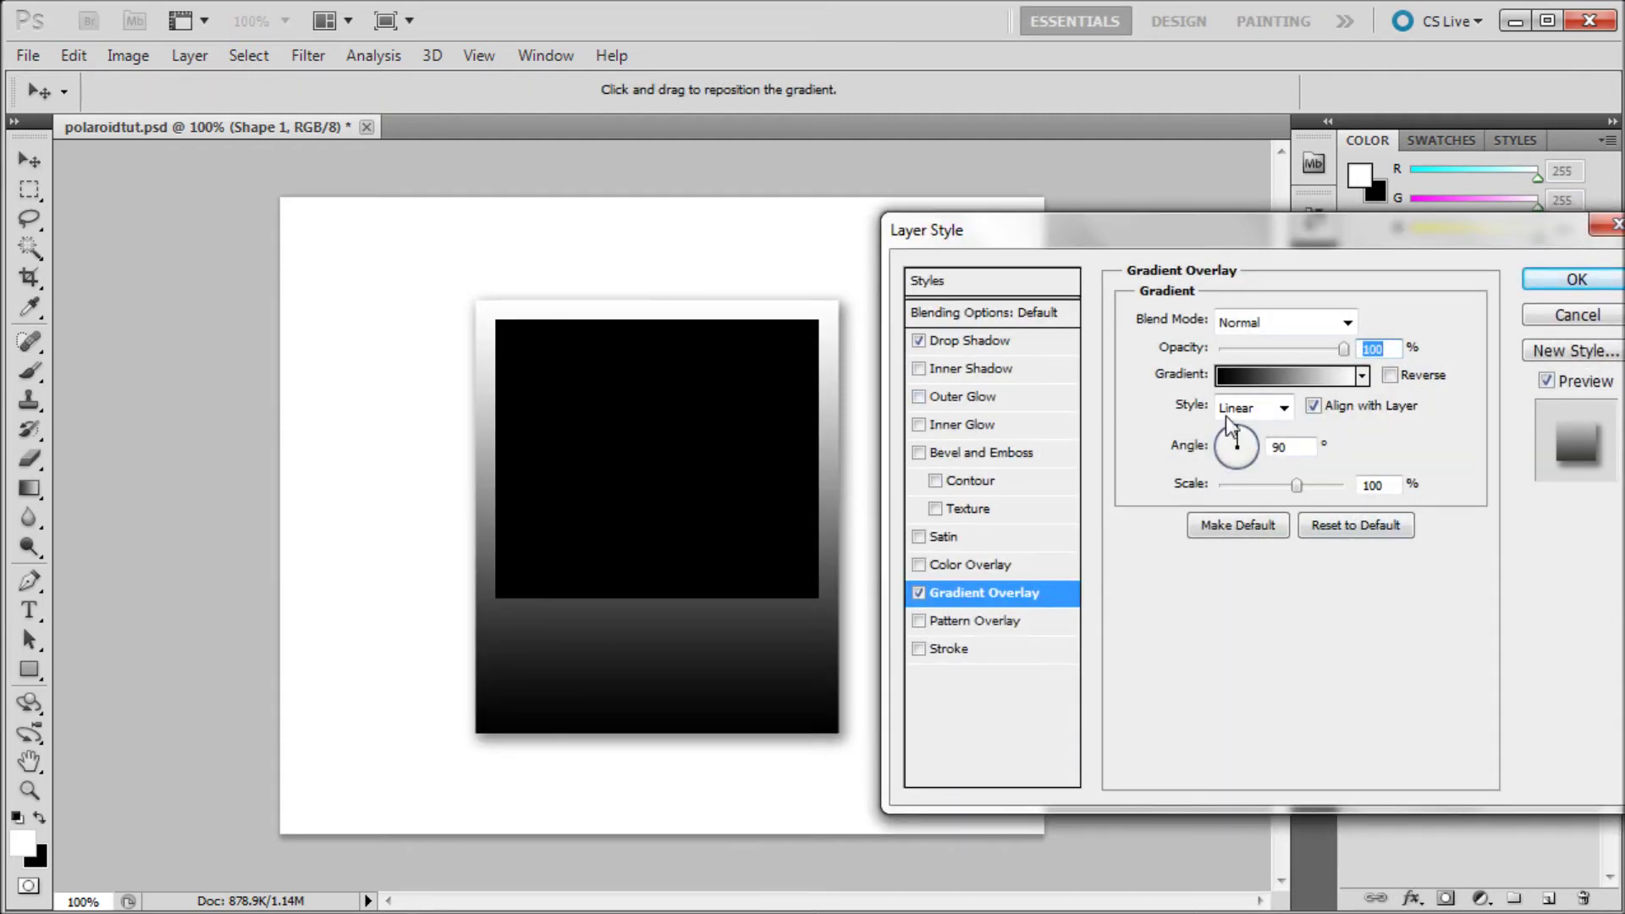
left_click_drag(1235, 429, 1251, 433)
left_click(1254, 432)
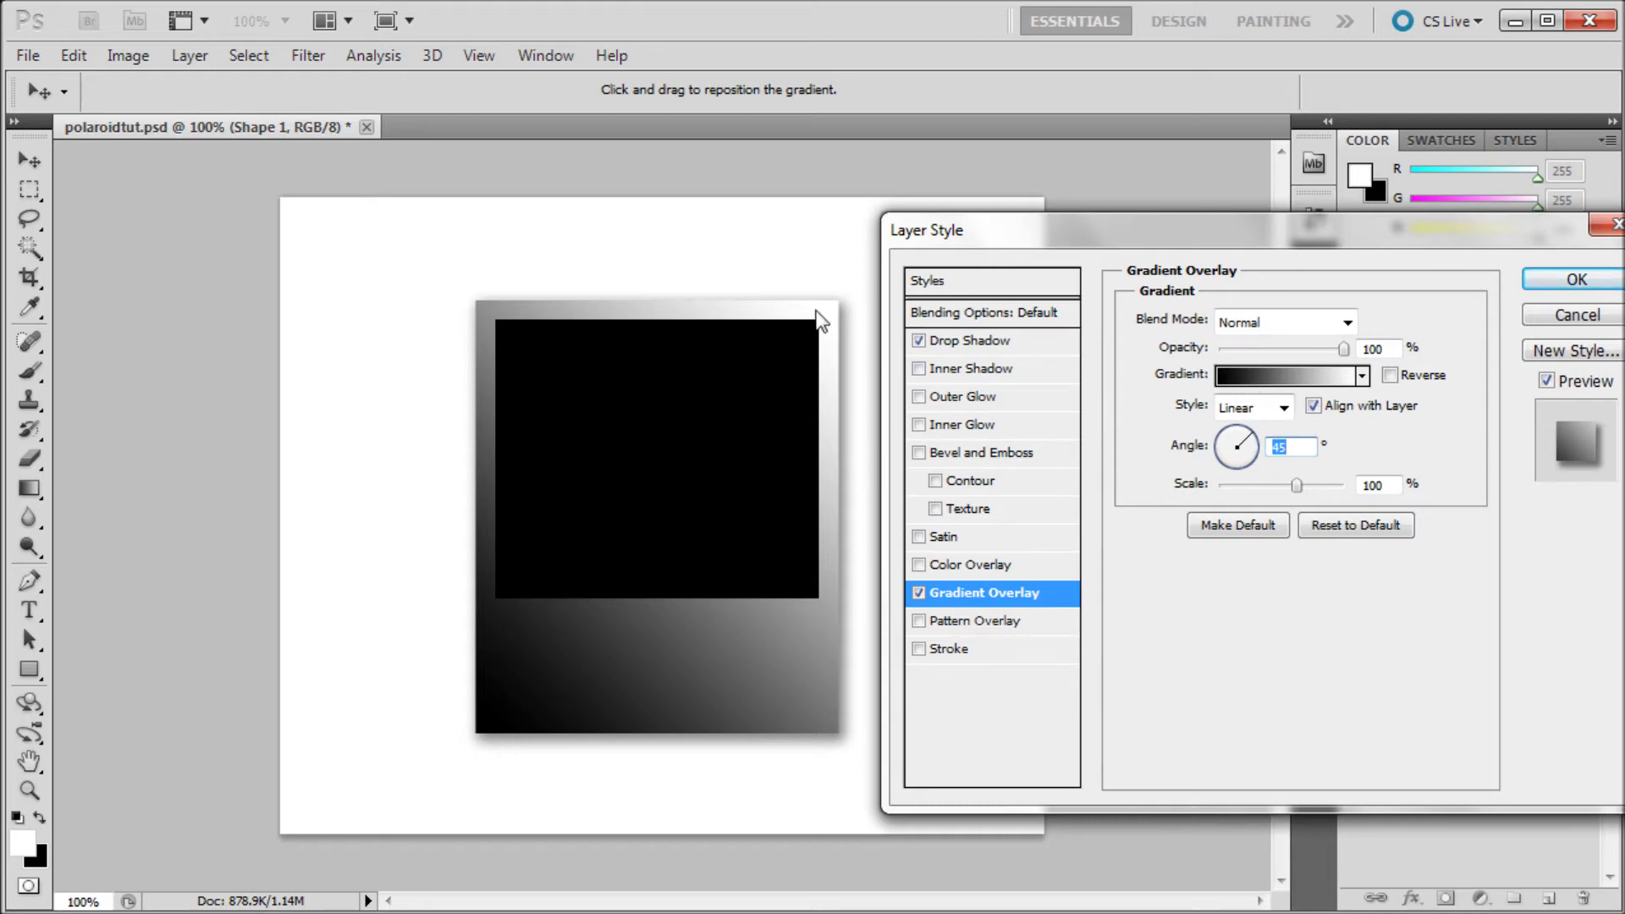
Change the gradient's dark stop to light grey (#e0e0e0) and apply the edited gradient
left_click(1255, 379)
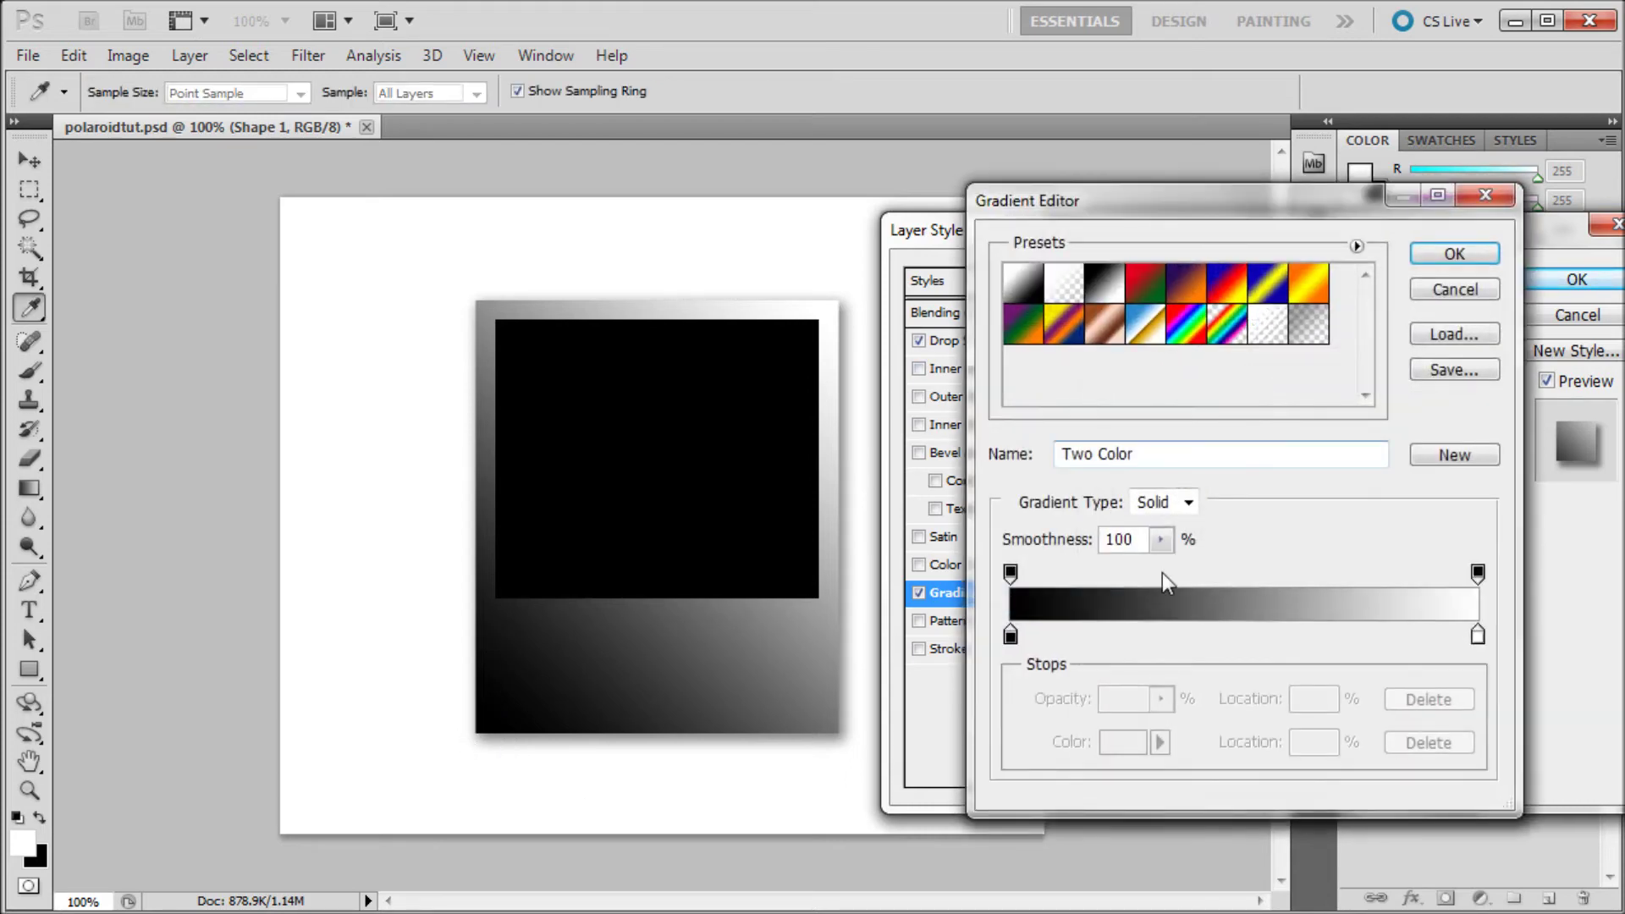
left_click(1425, 289)
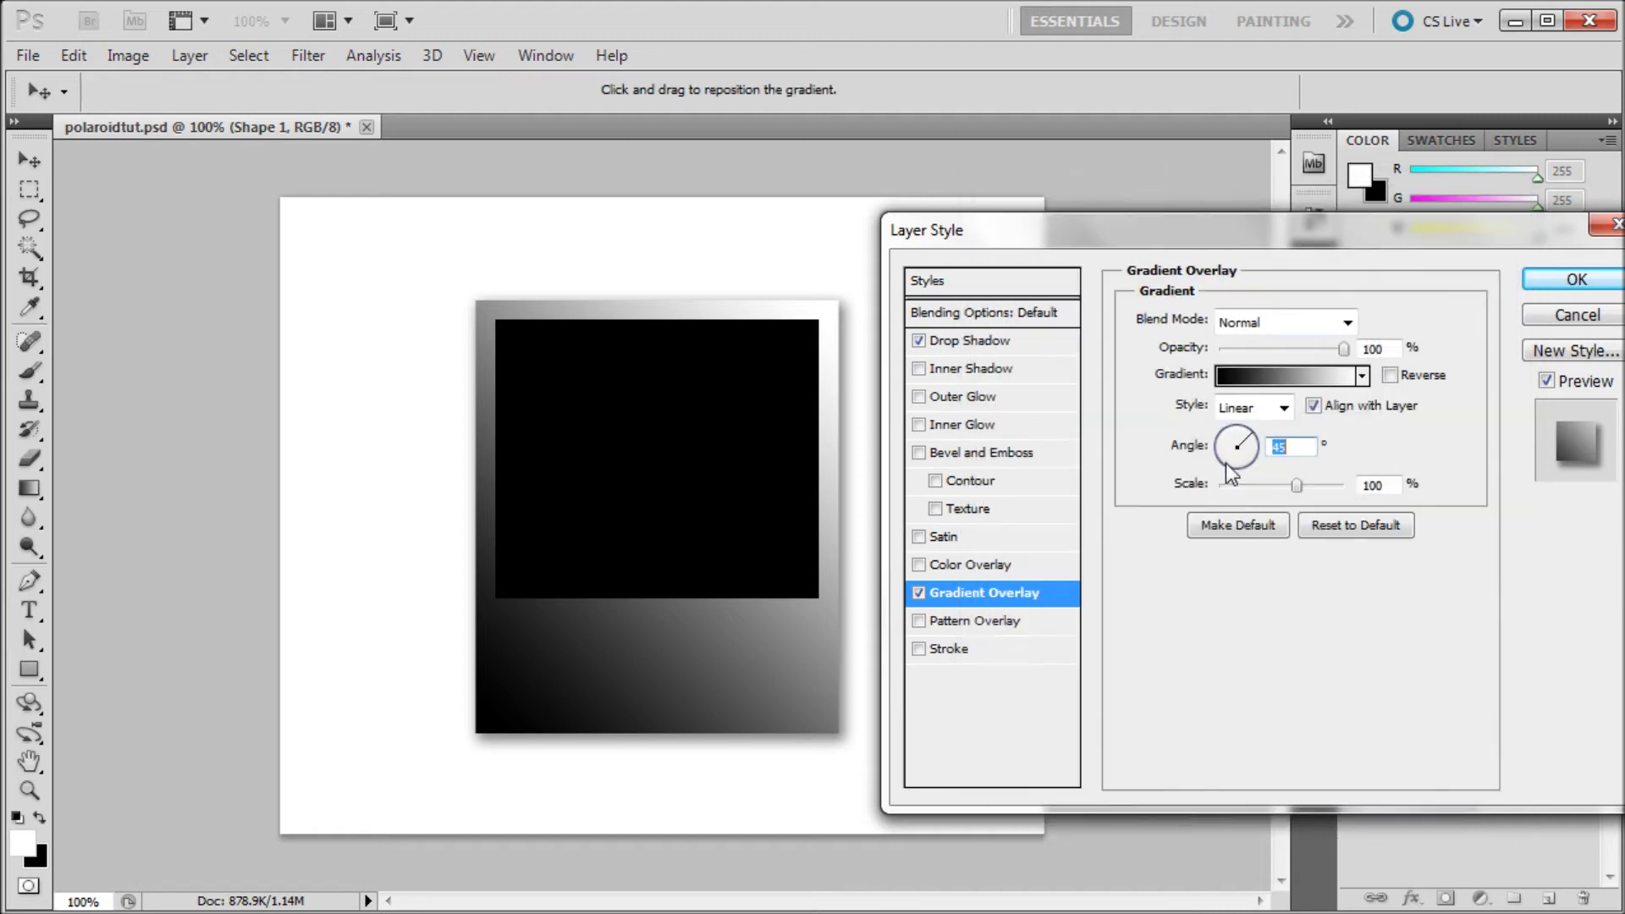
left_click(1250, 381)
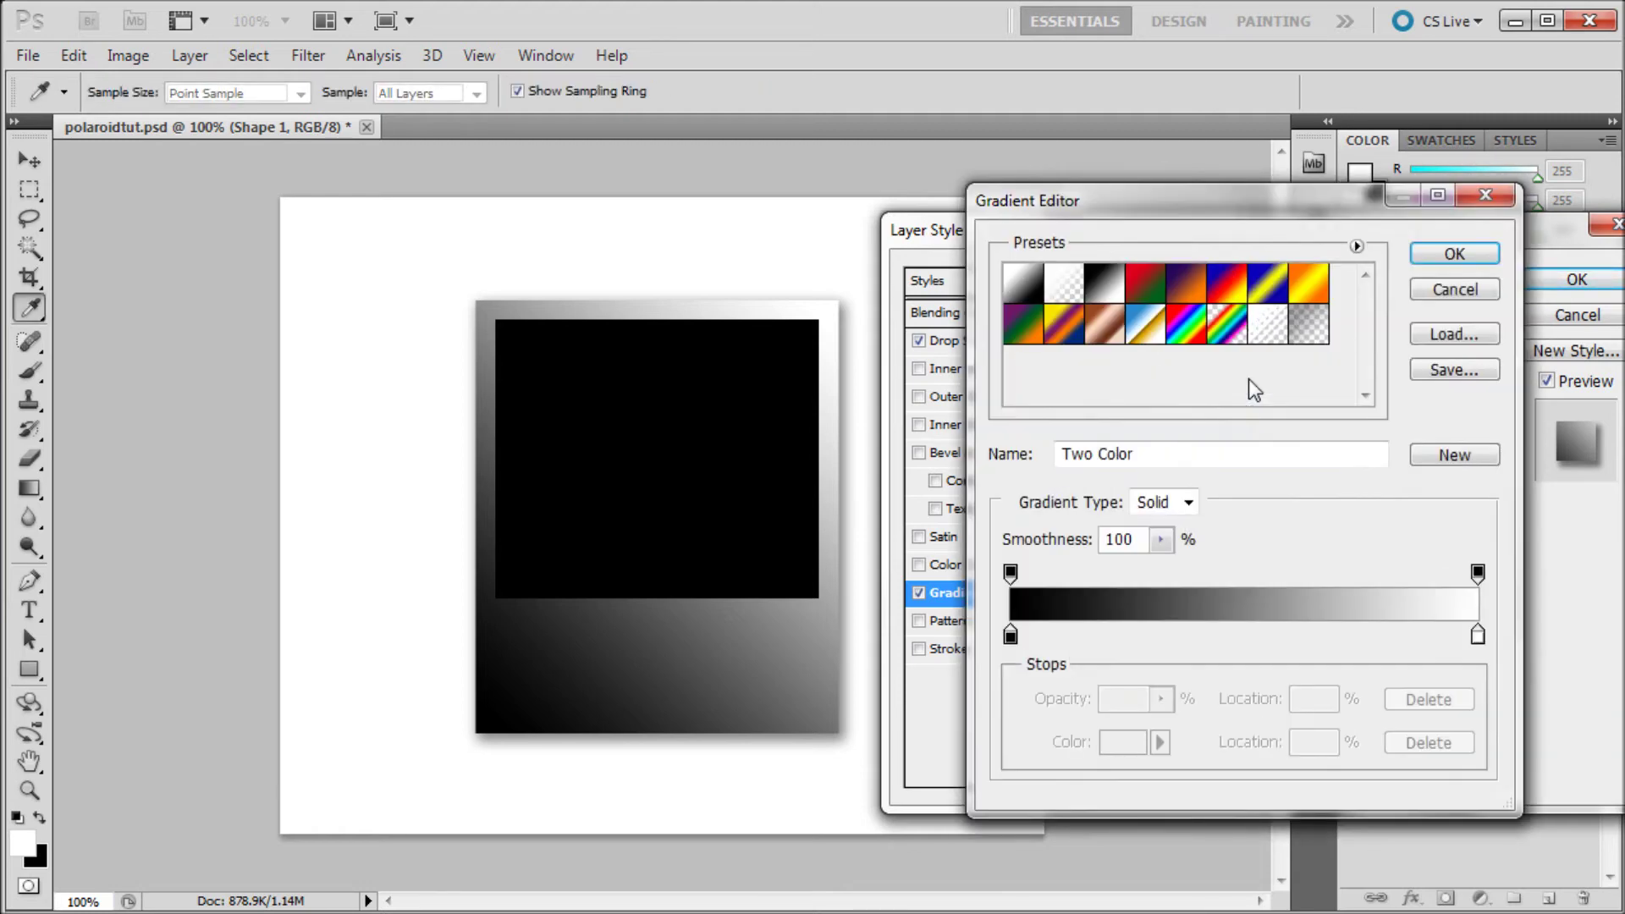
double_click(1009, 635)
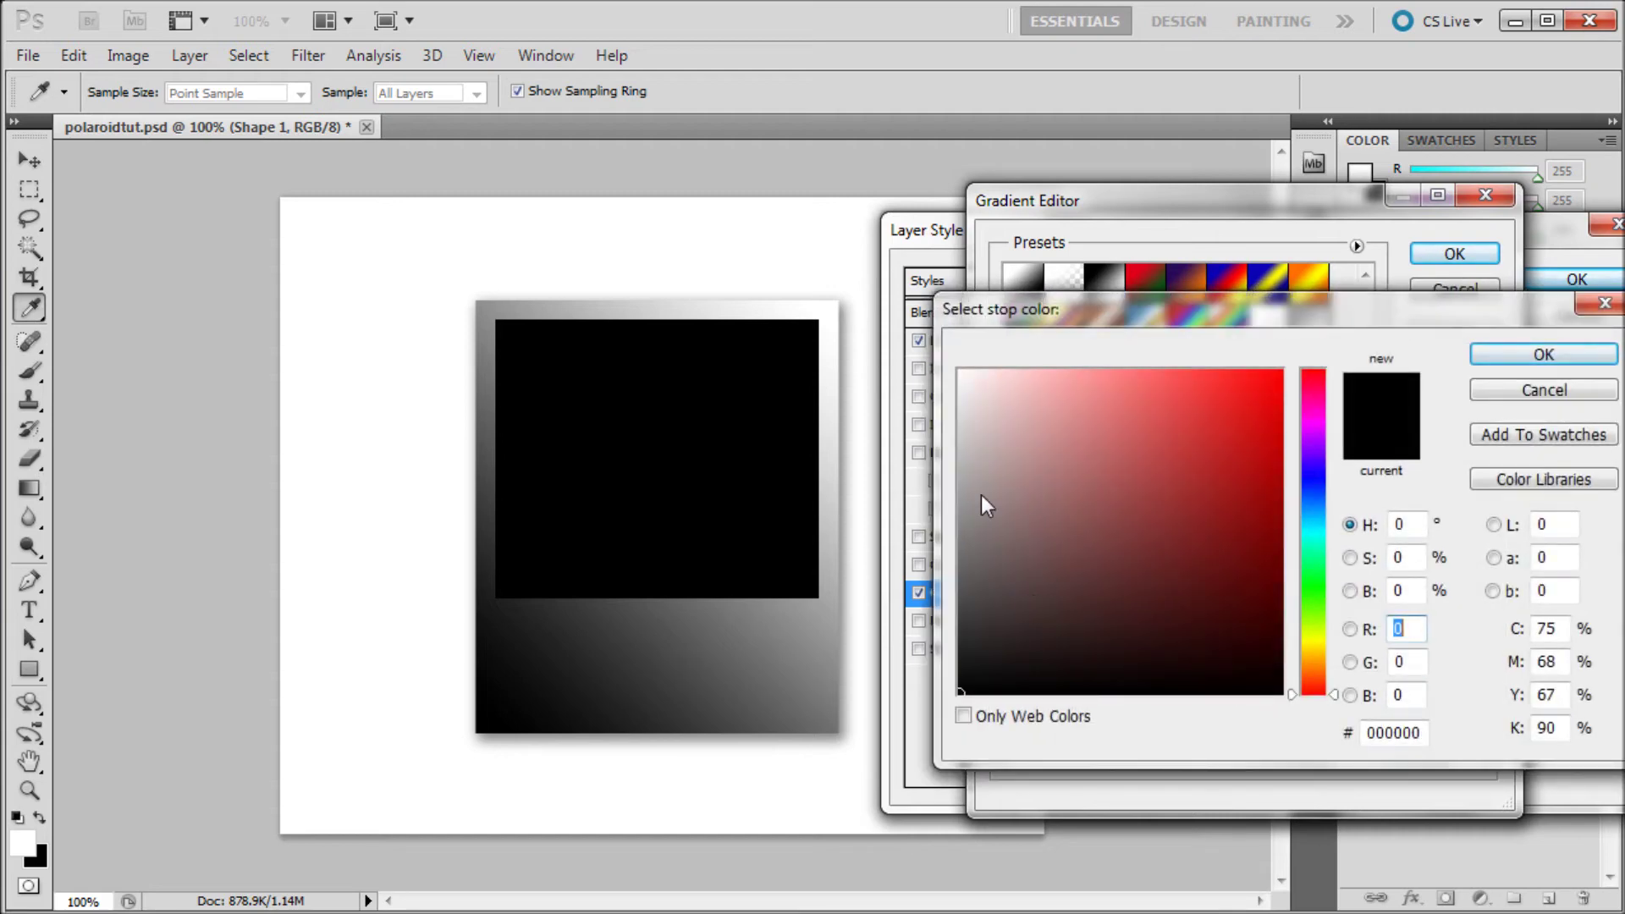
left_click_drag(971, 478, 944, 410)
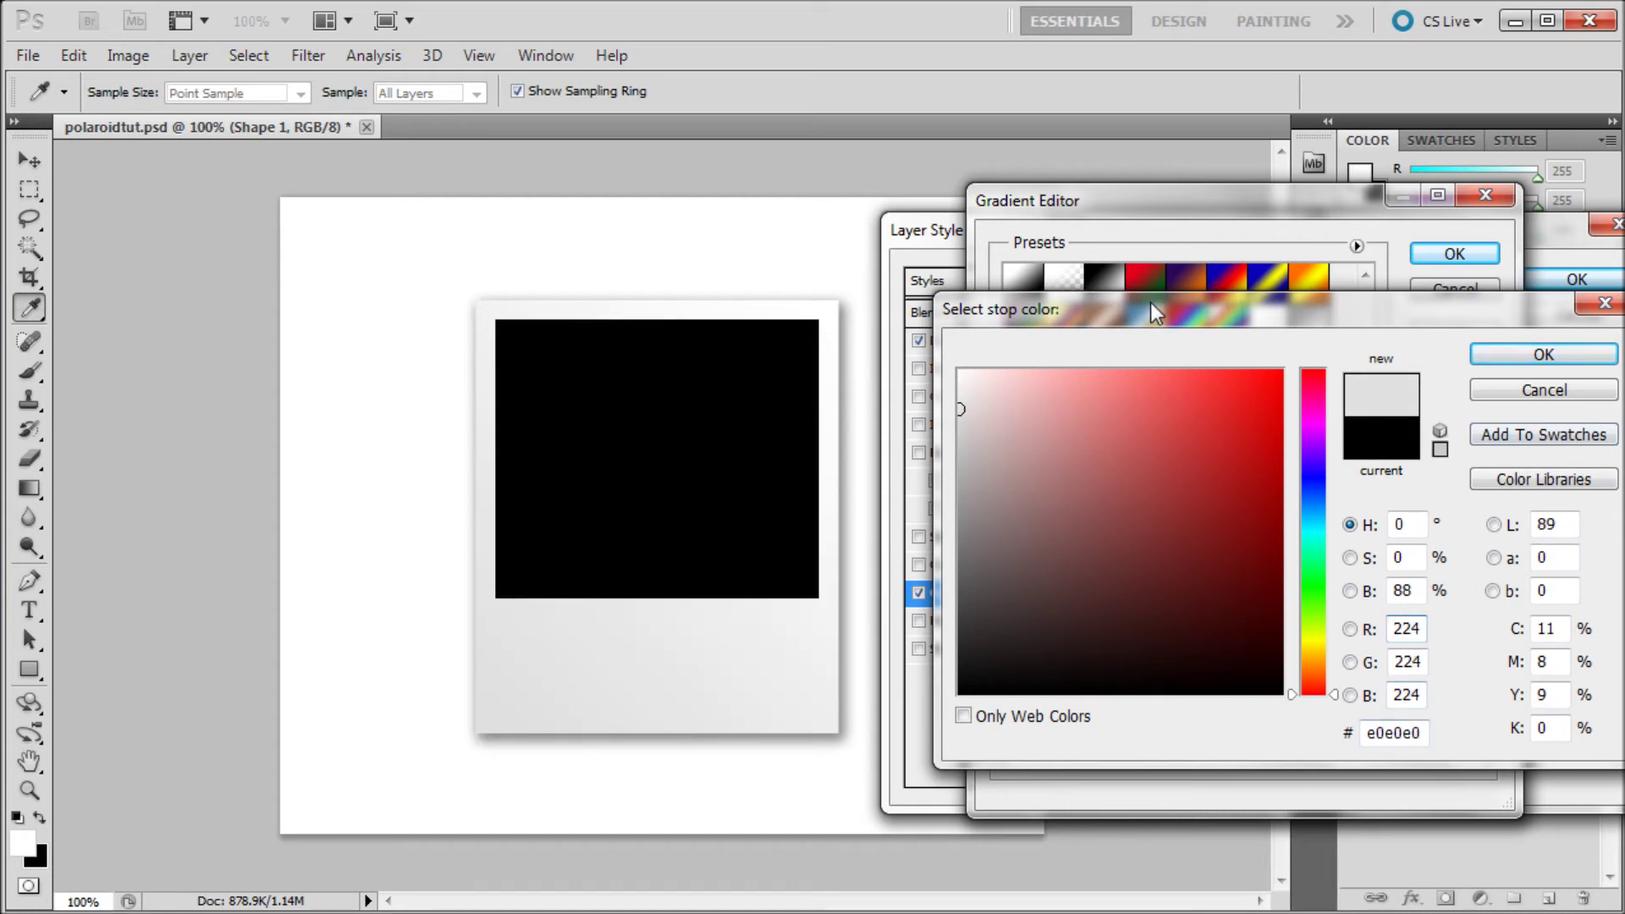
left_click_drag(1149, 302, 1125, 257)
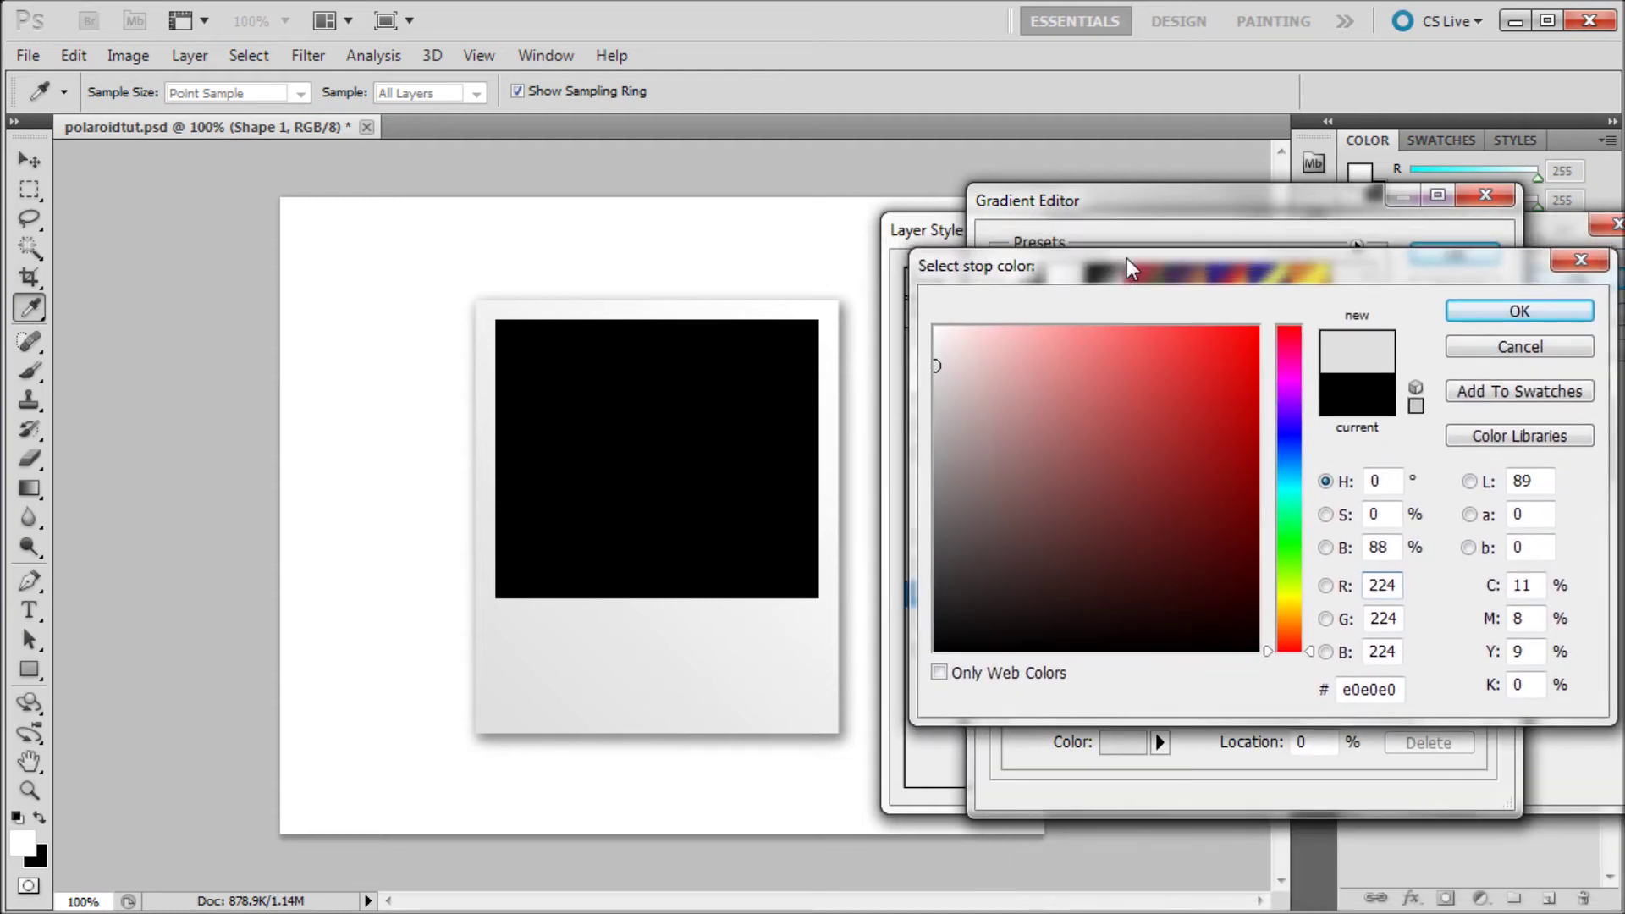
left_click(934, 367)
left_click(1479, 306)
left_click(1455, 252)
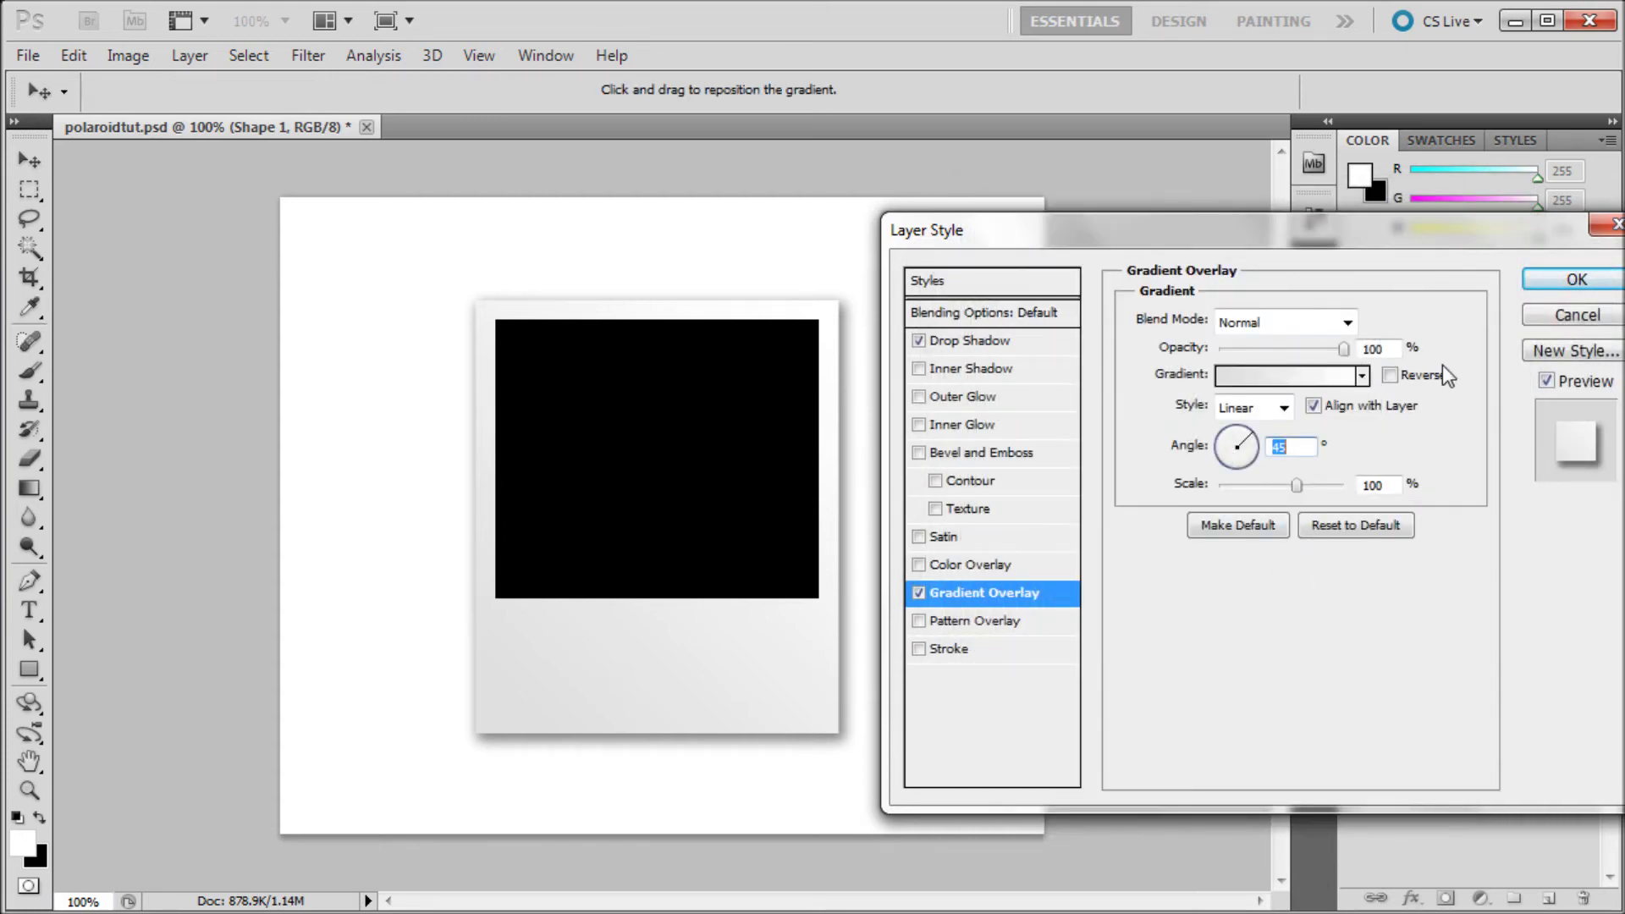
left_click_drag(1411, 244, 1303, 231)
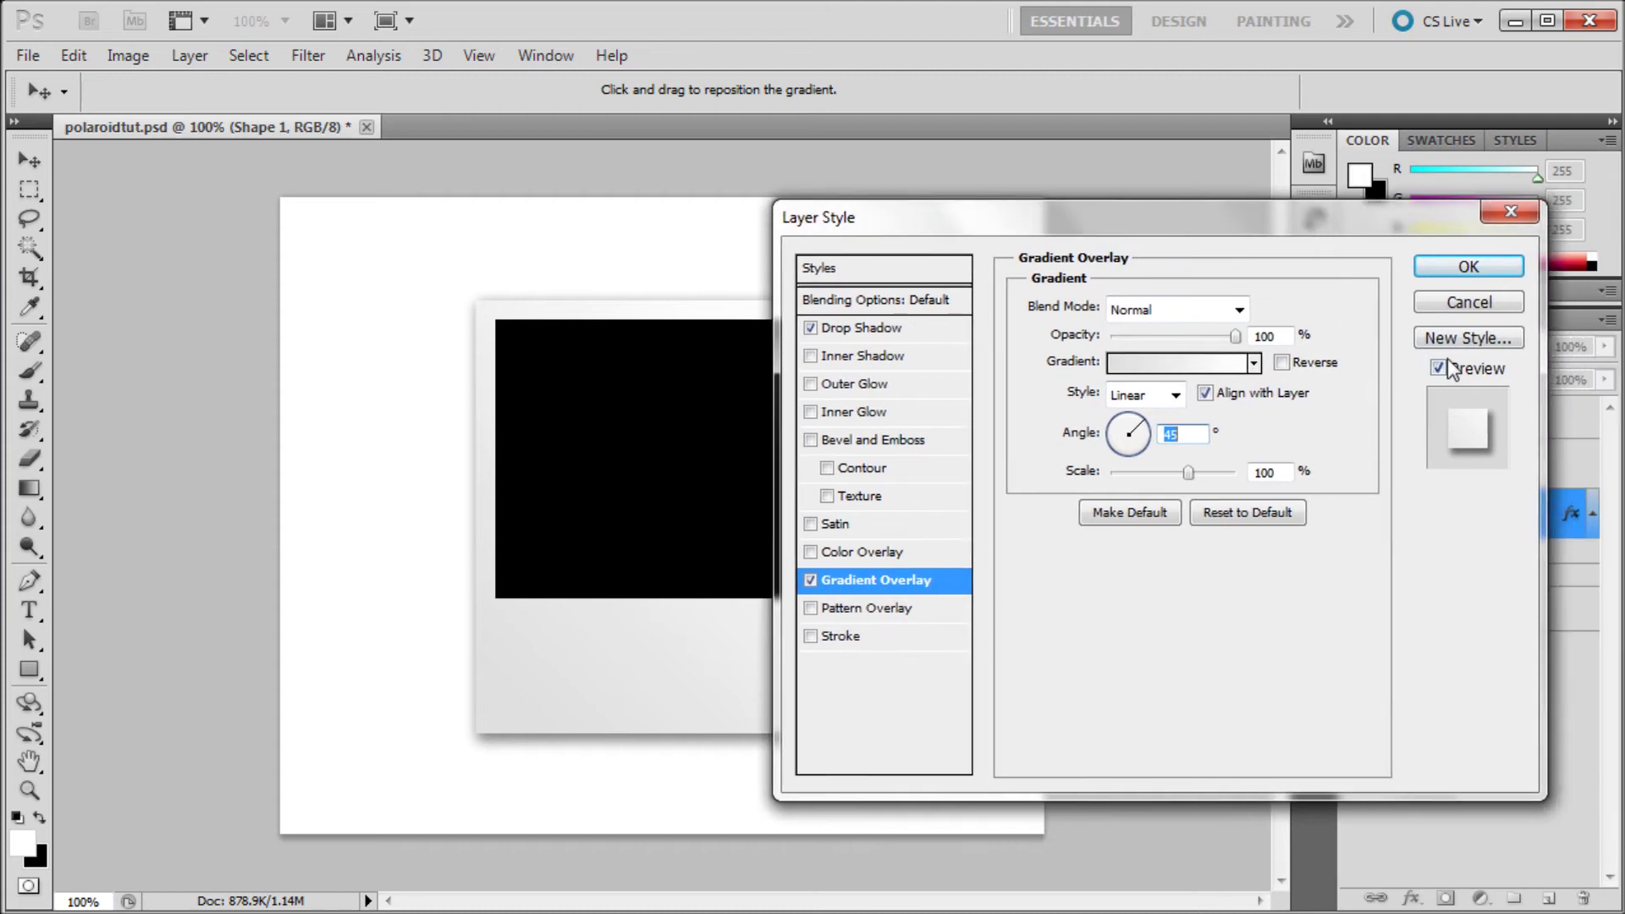
left_click_drag(1140, 222, 1256, 226)
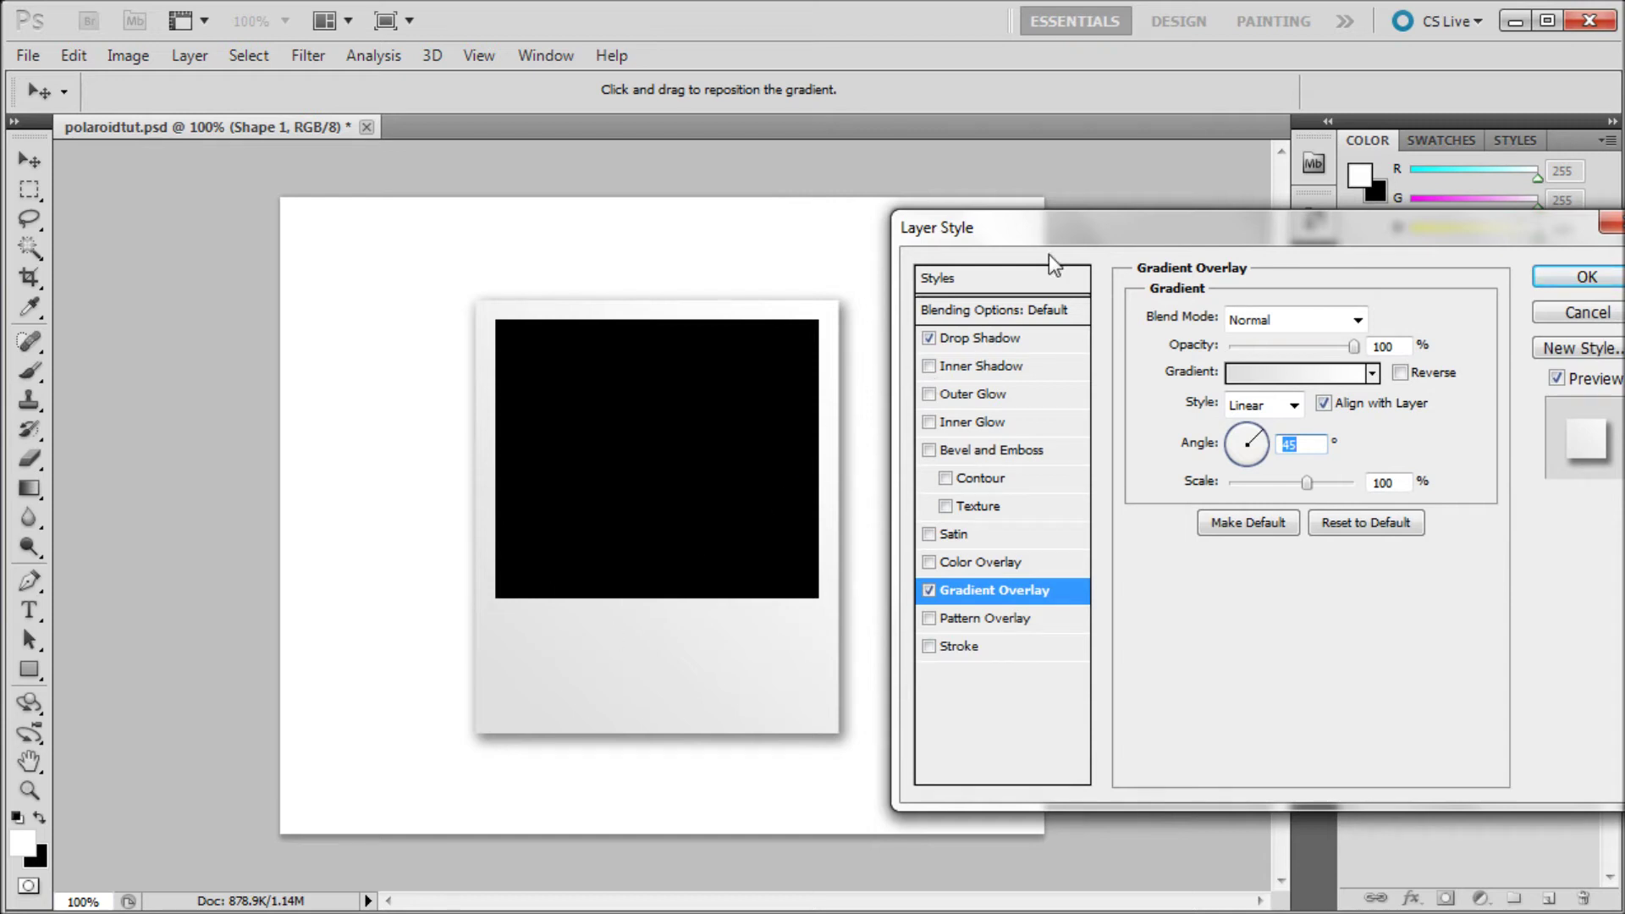
Apply the layer styles and group Shape 1 and Shape 2 into a group named 'original'
left_click(1585, 276)
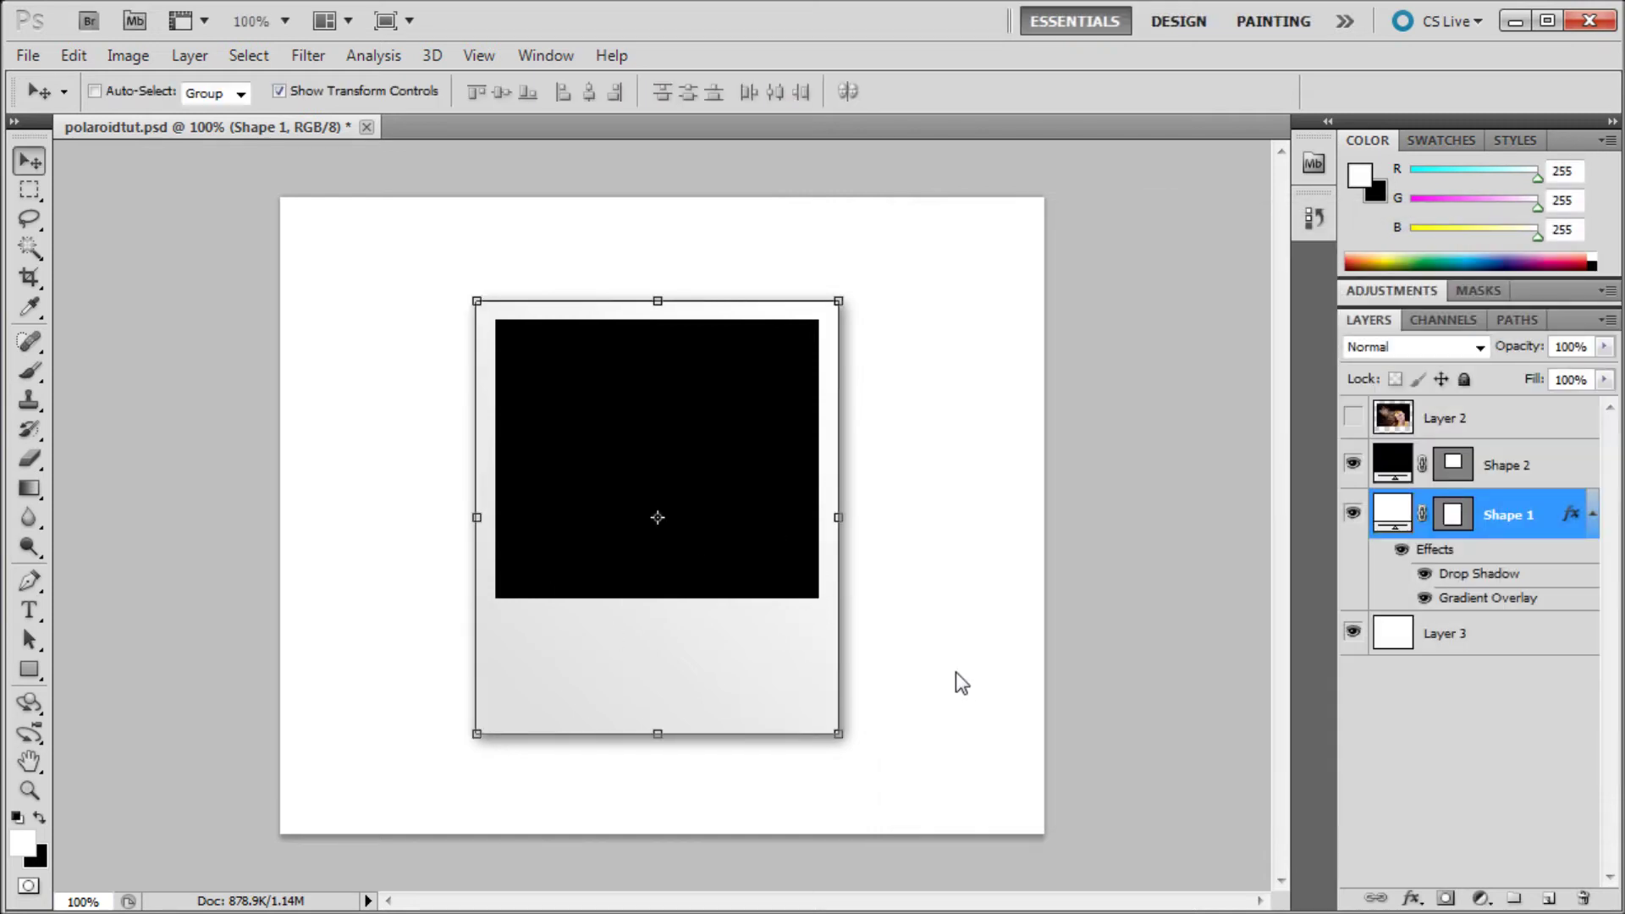
left_click(1499, 482)
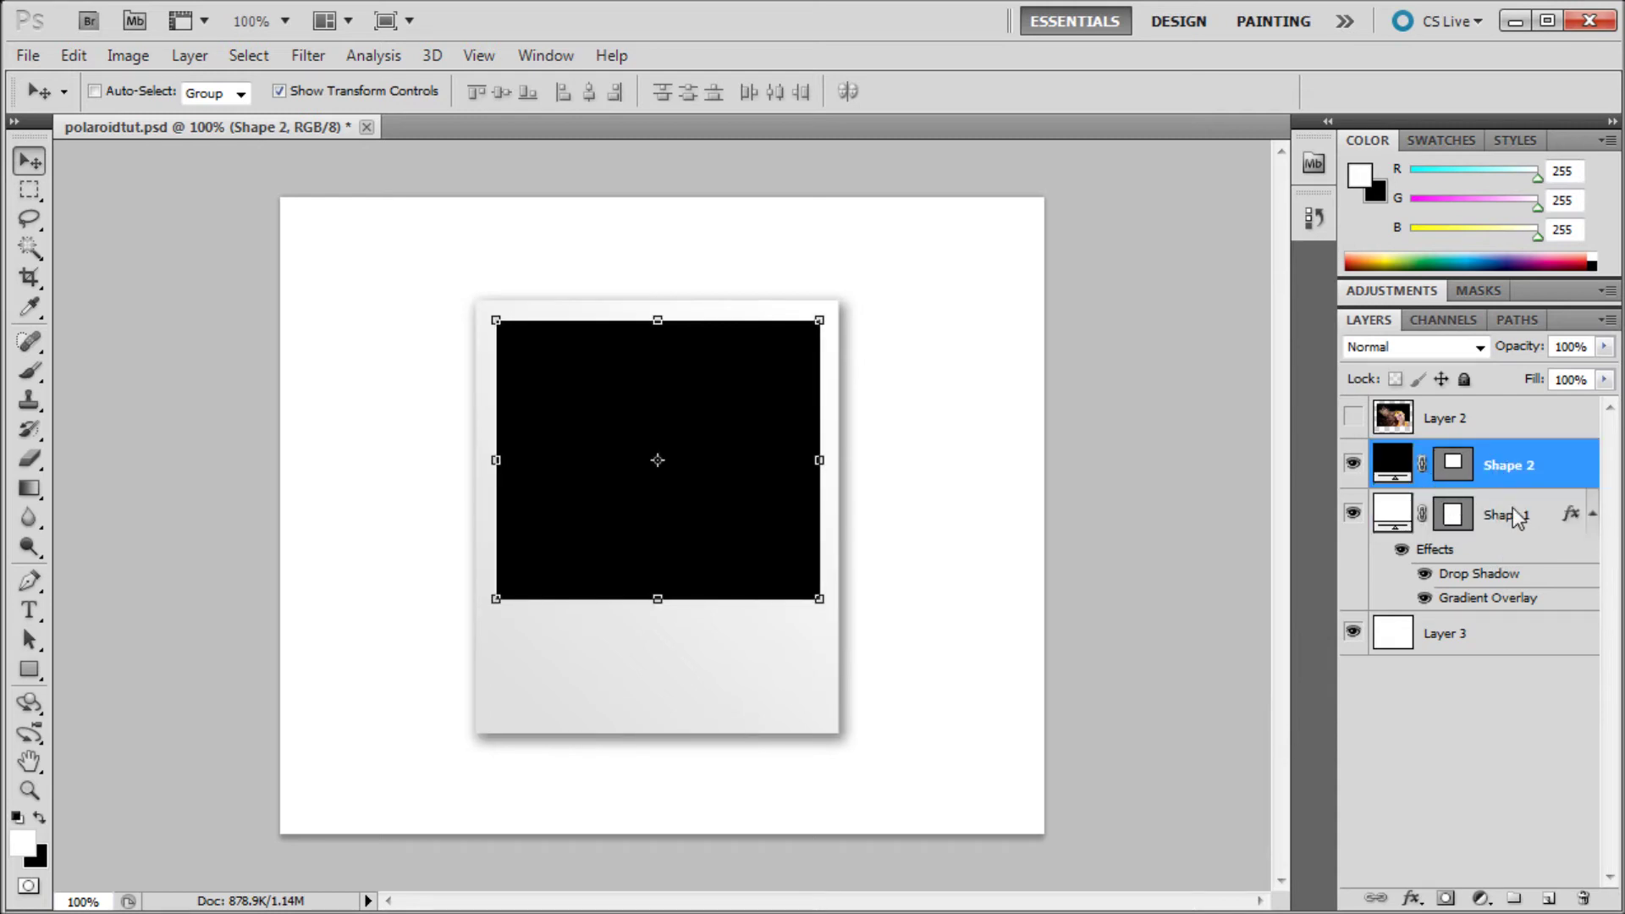
left_click(1528, 516, "shift")
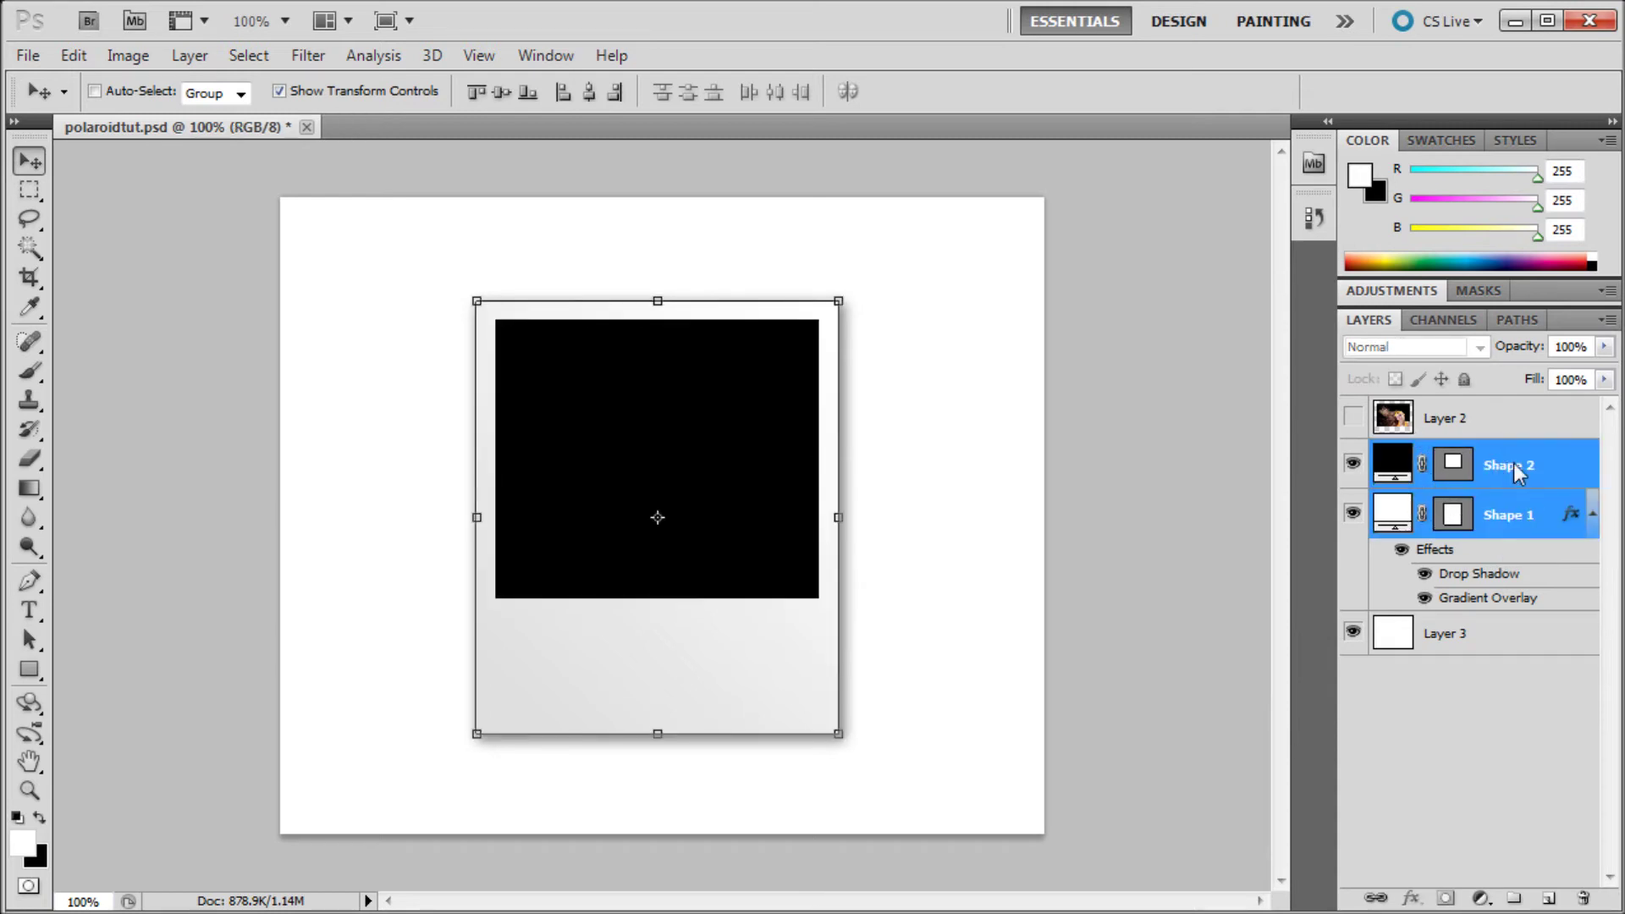
left_click_drag(1513, 463, 1515, 897)
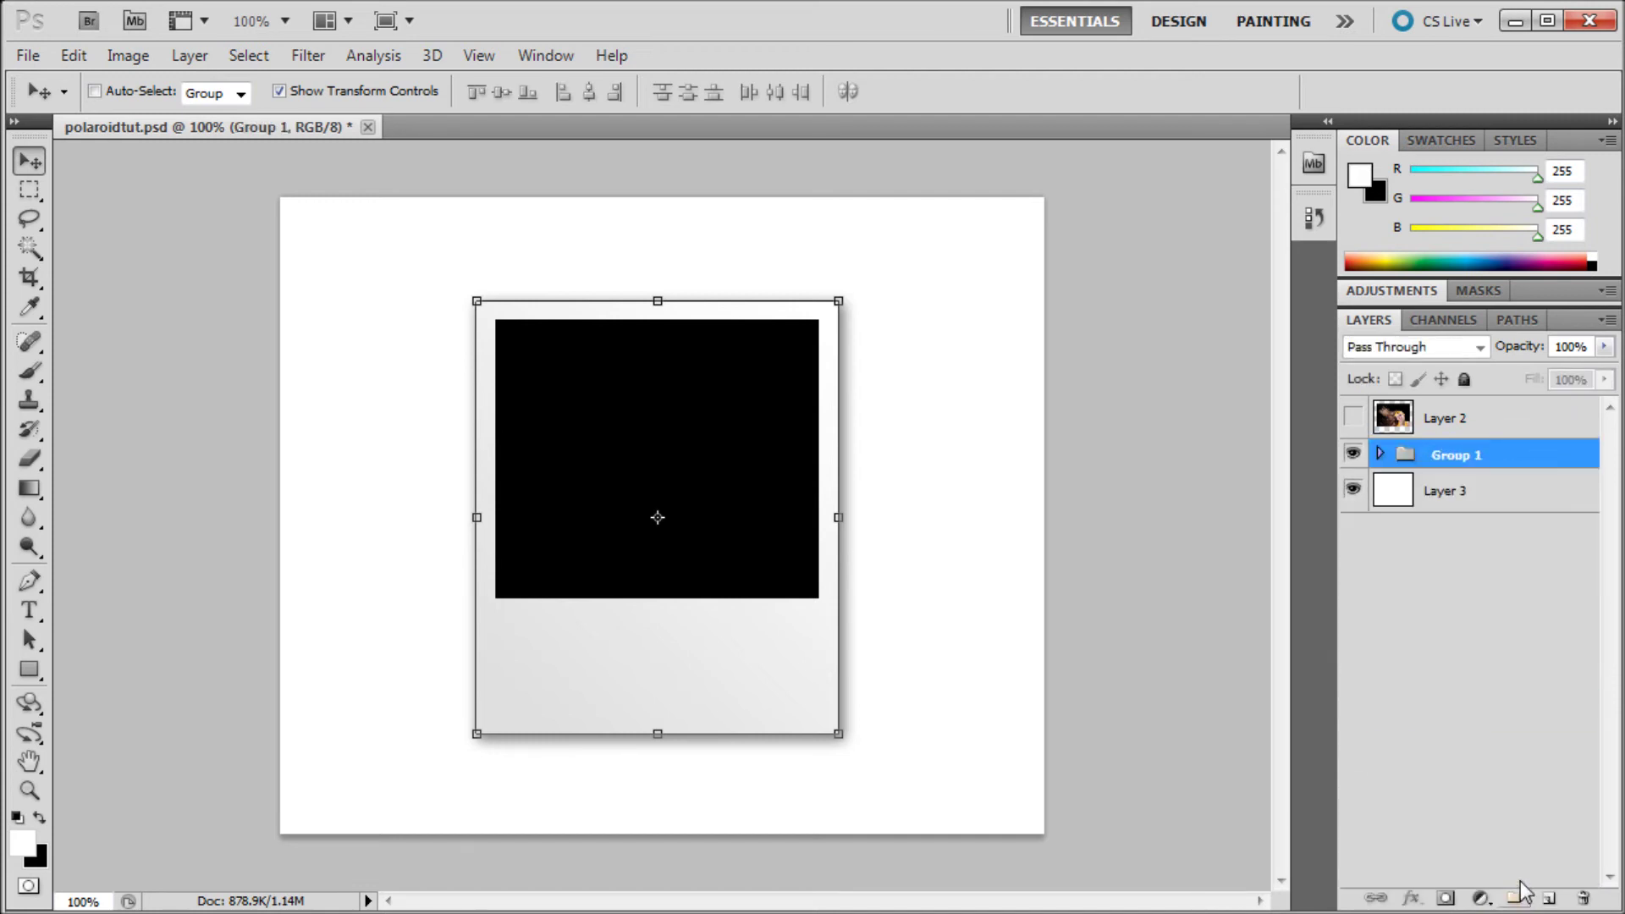
left_click(1457, 450)
type("original")
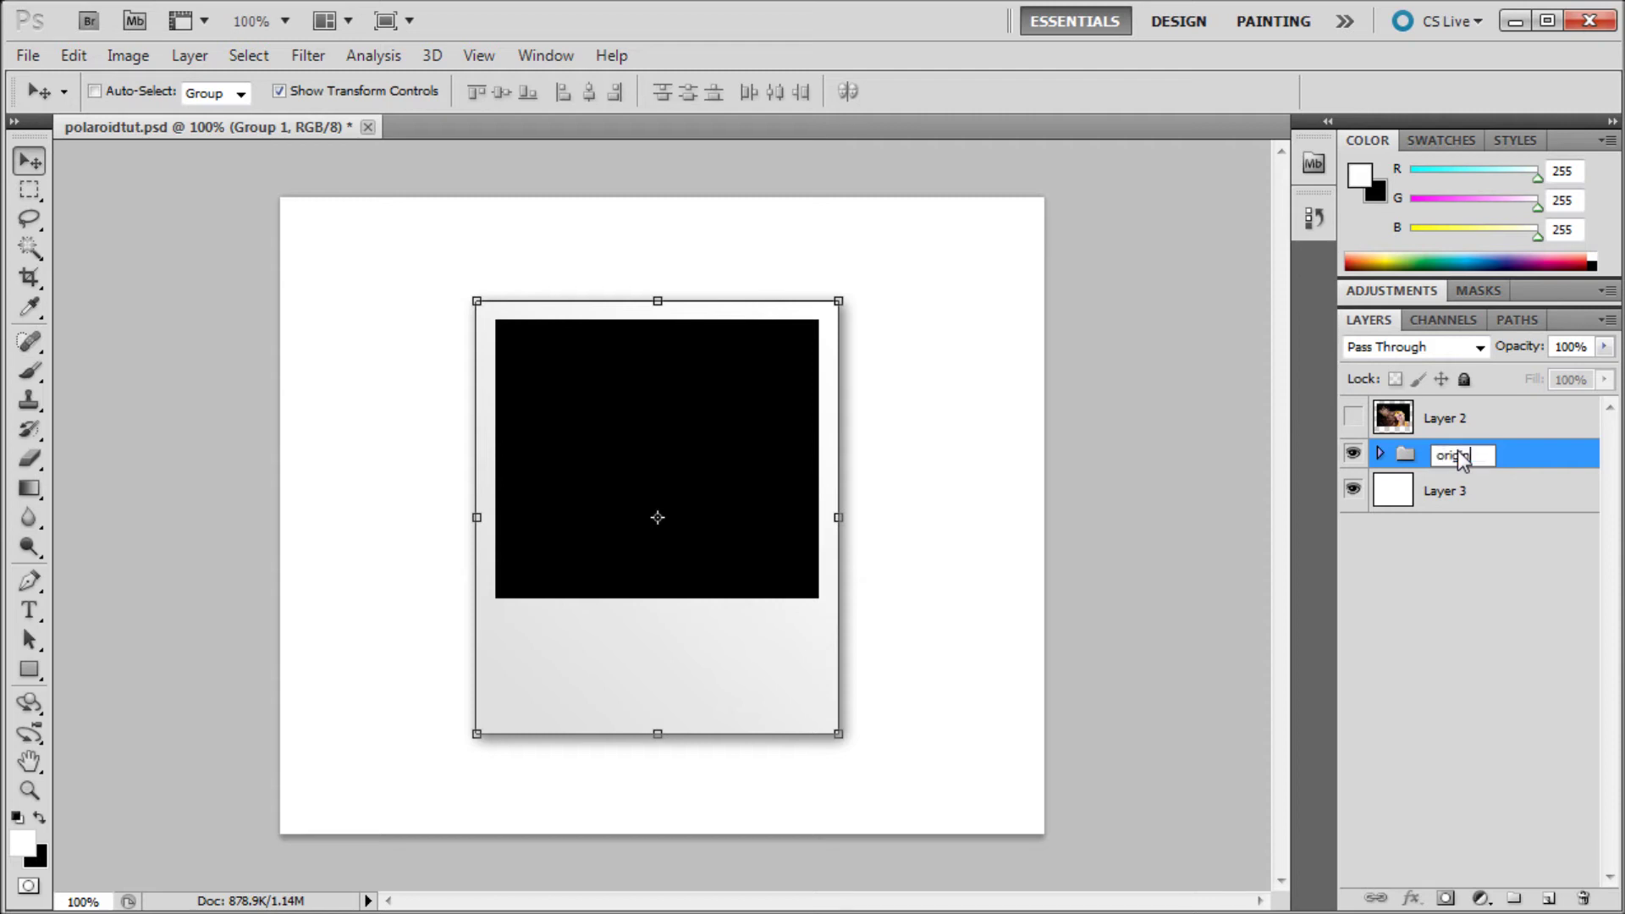
left_click(1353, 453)
Duplicate 'original' as 'original copy', hide 'original', and select the copy
left_click_drag(1480, 454, 1548, 905)
left_click(1353, 455)
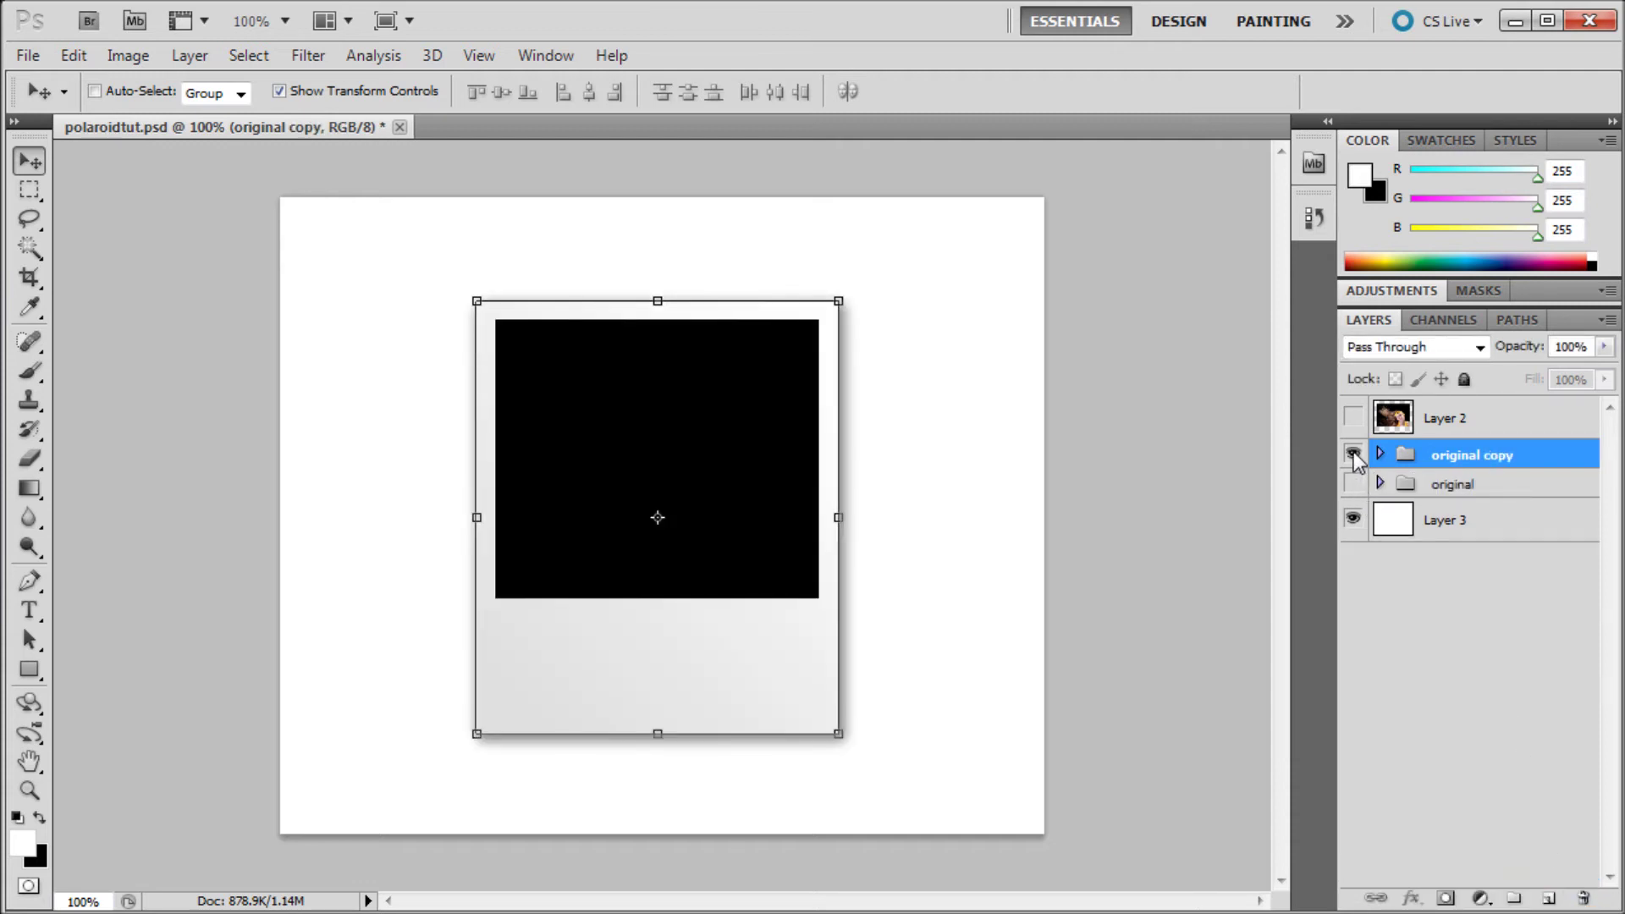
left_click(1439, 489)
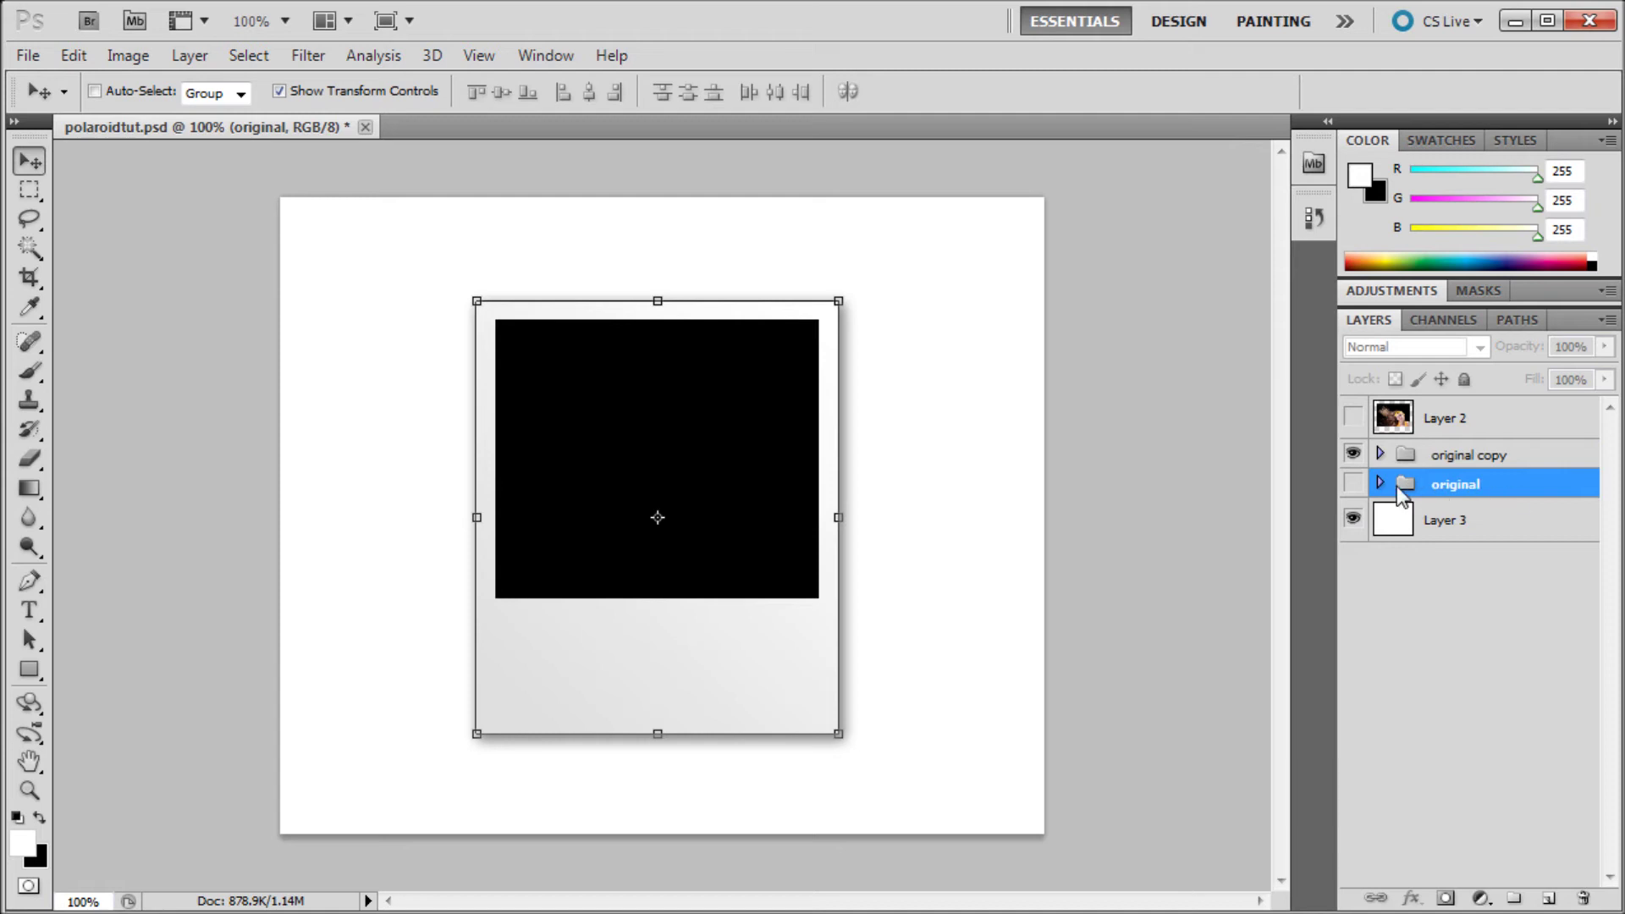
left_click(1489, 457)
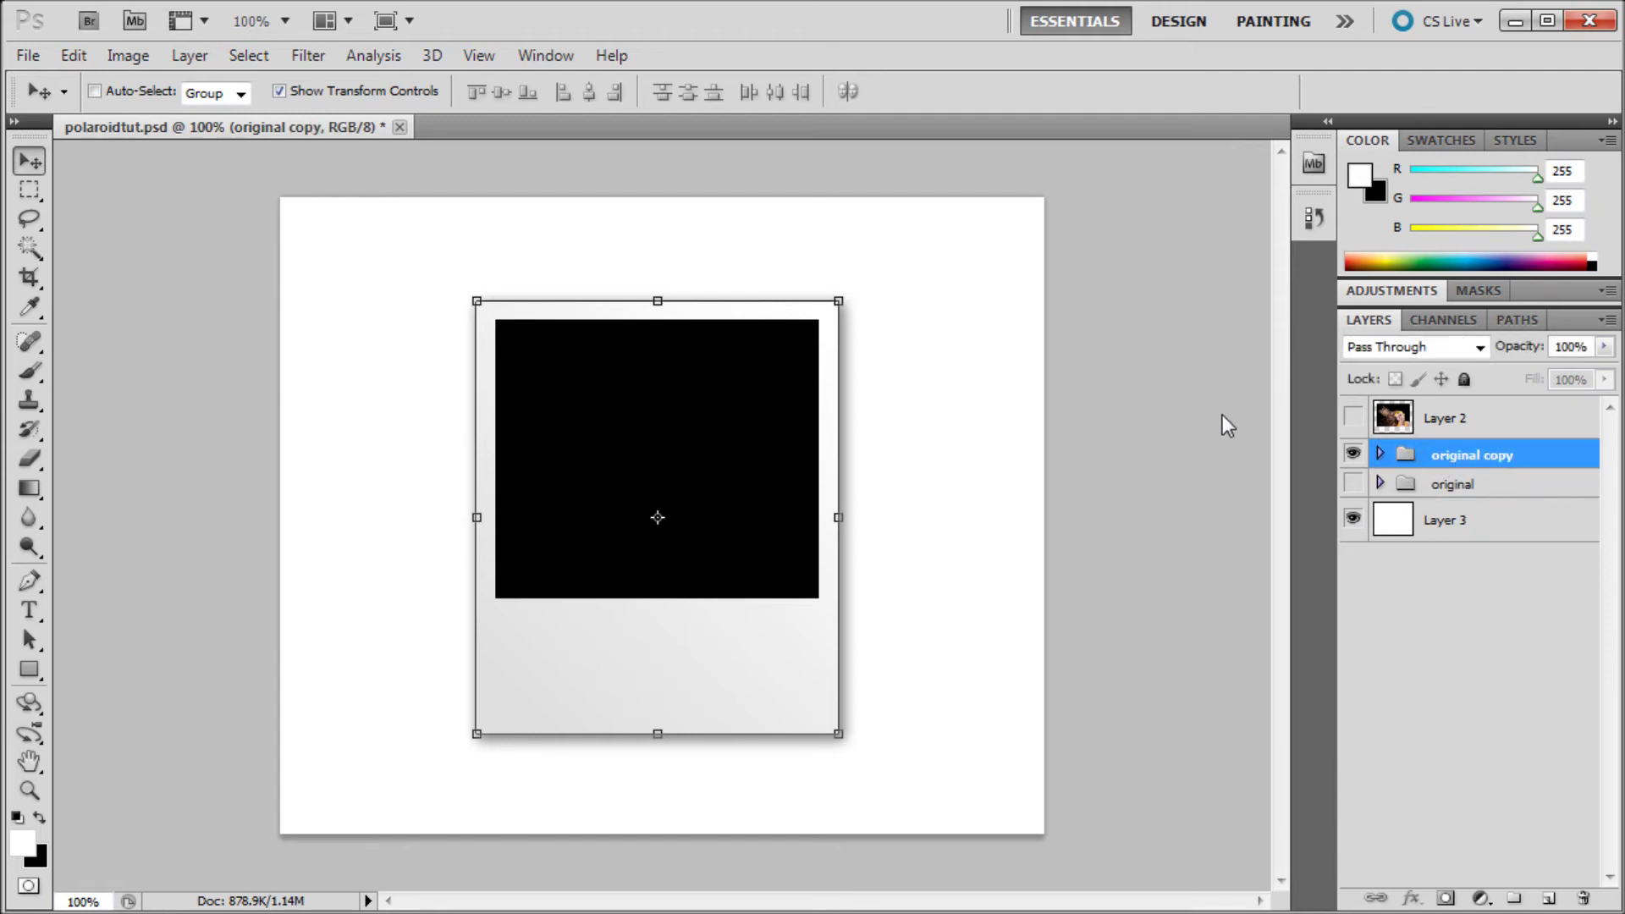
Show the girl photo Layer 2 and move it into 'original copy' above the frame shapes
left_click(1353, 417)
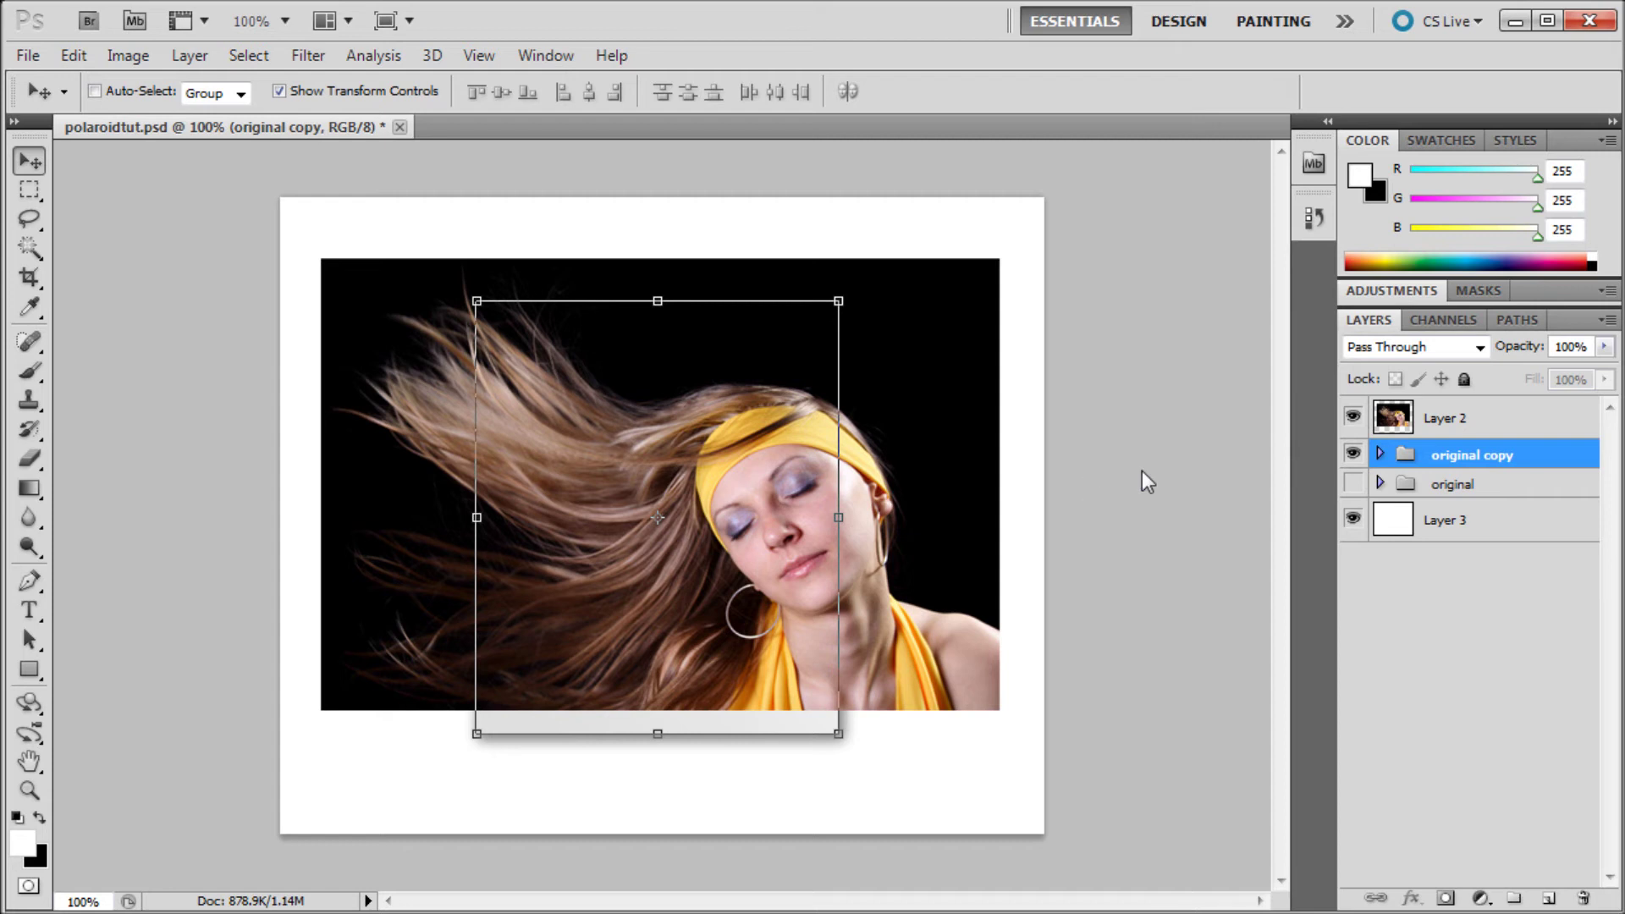
left_click(1391, 427)
left_click_drag(1469, 418, 1479, 455)
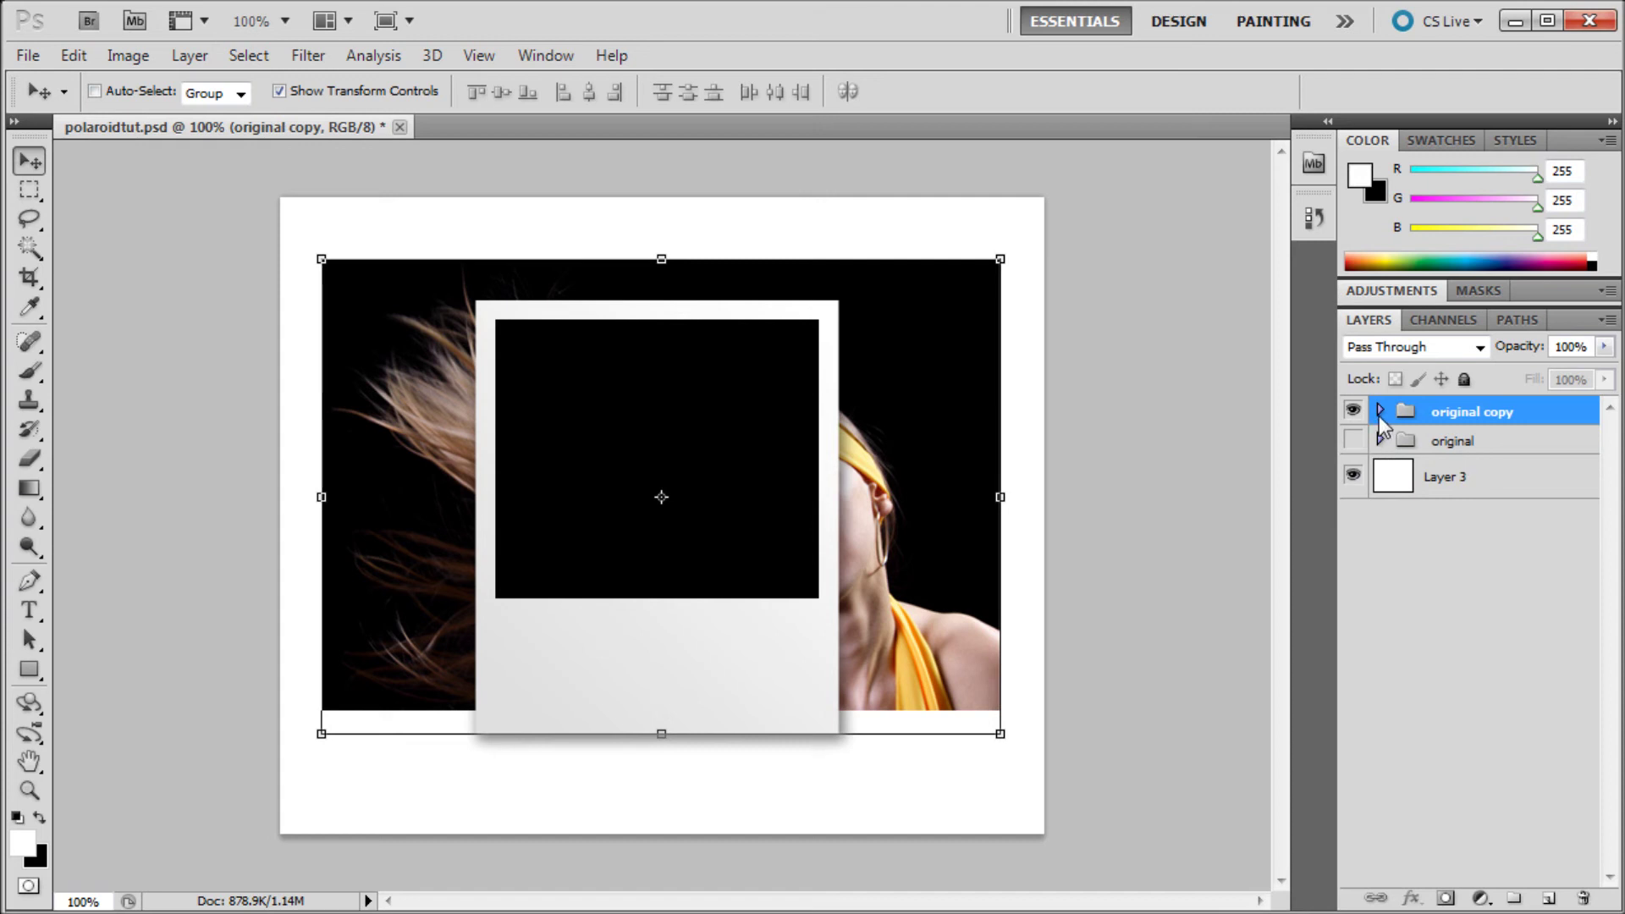
left_click(1379, 412)
left_click(1469, 610)
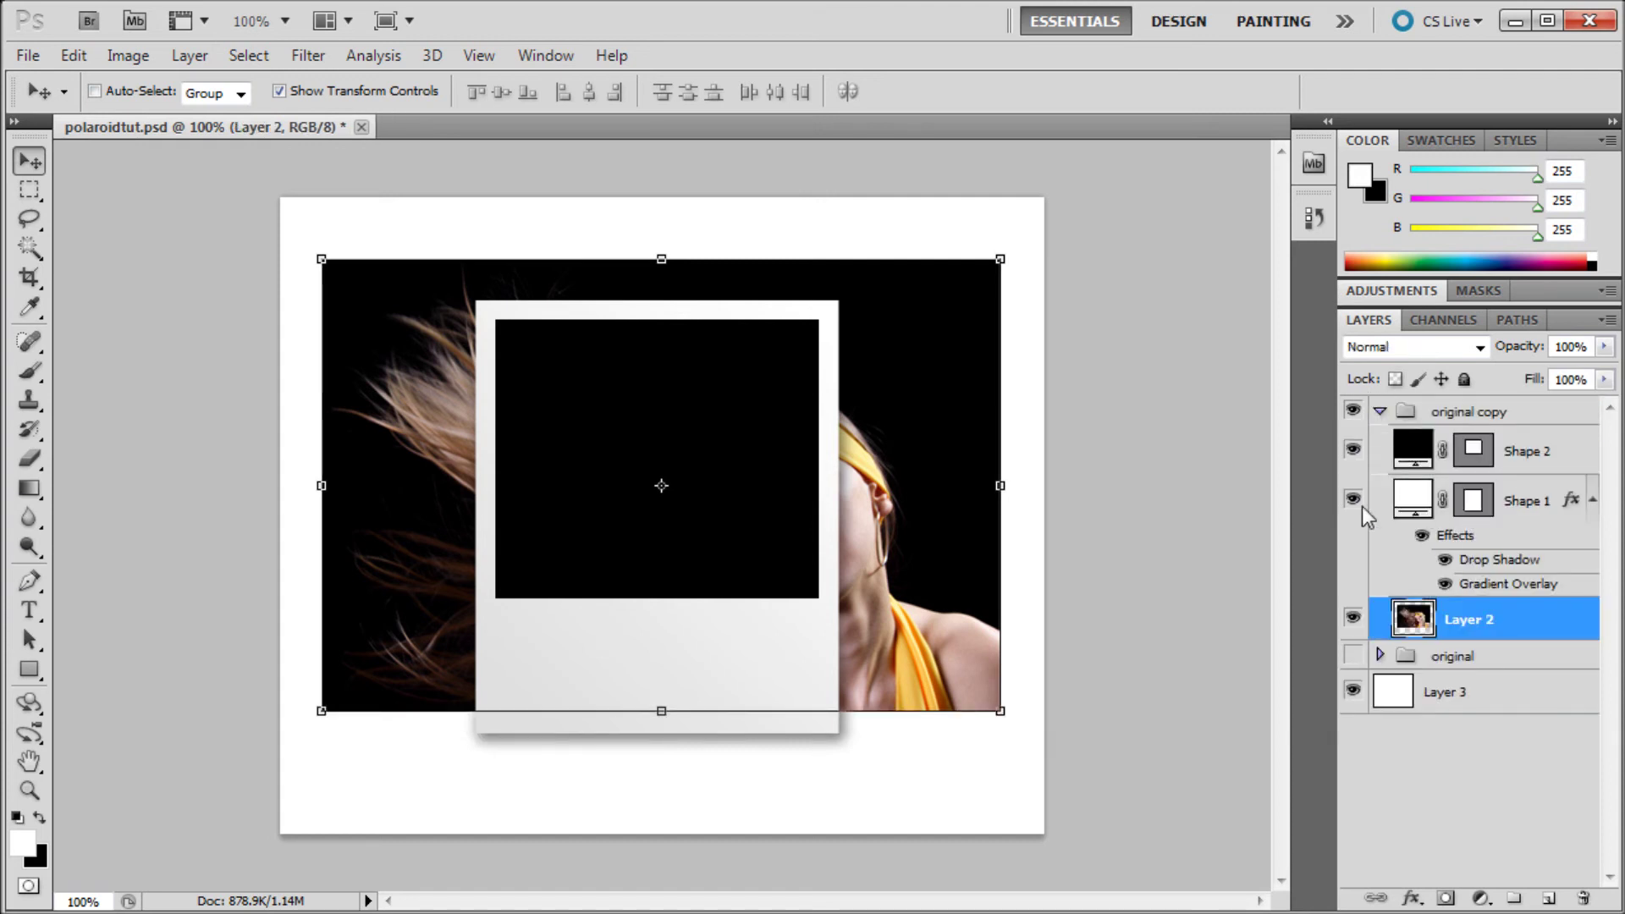
left_click_drag(1479, 633, 1482, 439)
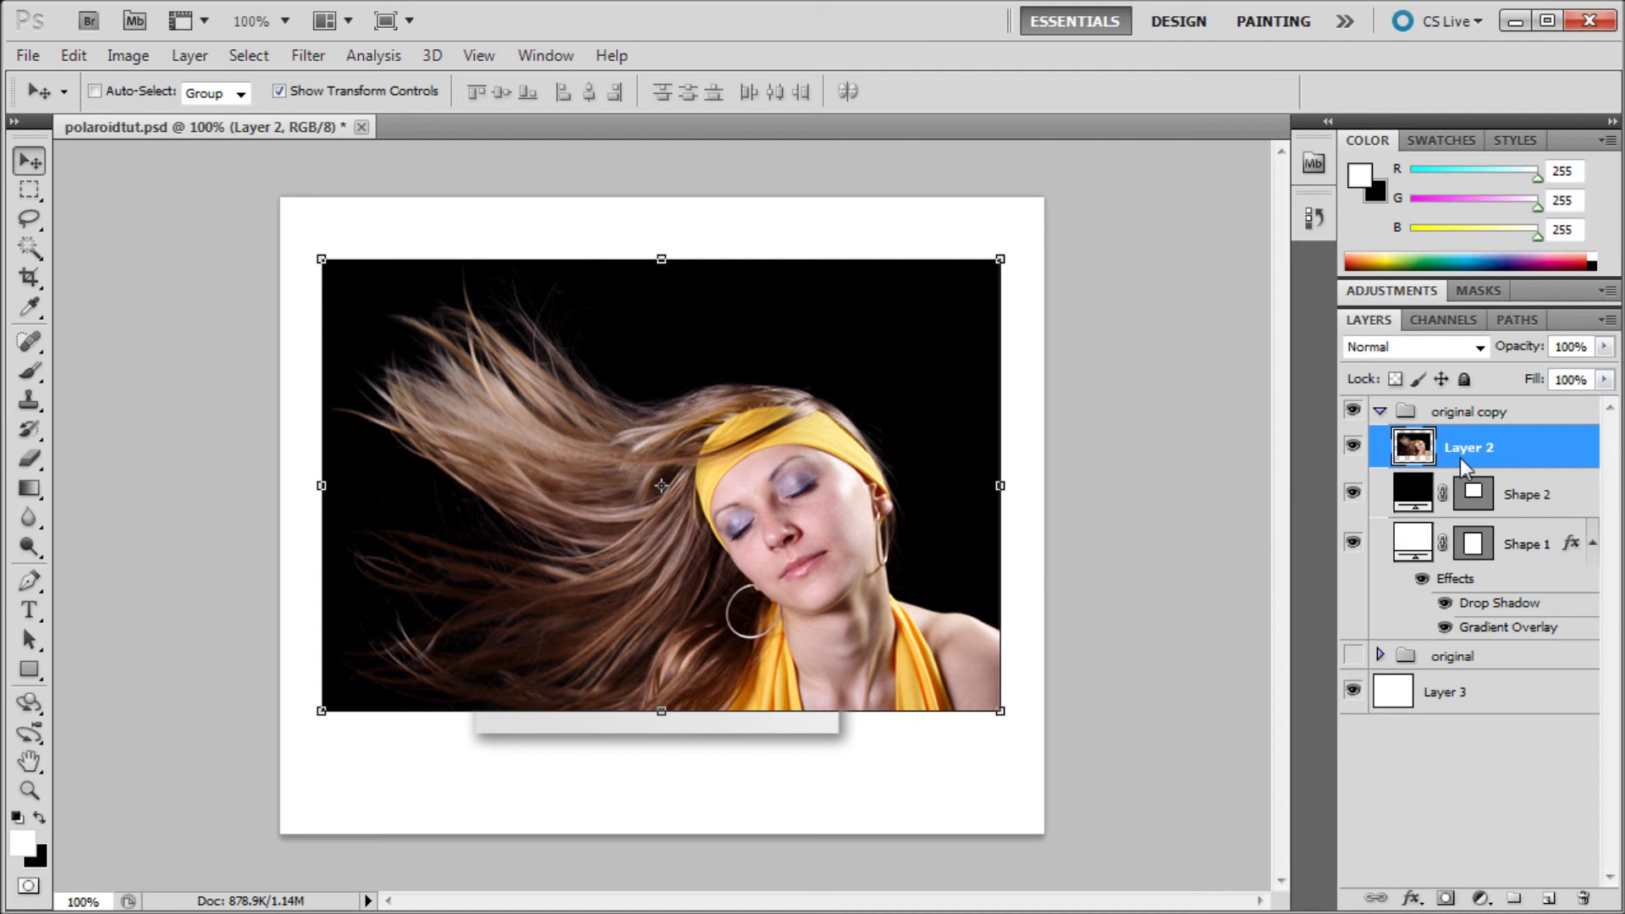
Clip the photo to the black area with a clipping mask and centre the girl's face
right_click(1443, 435)
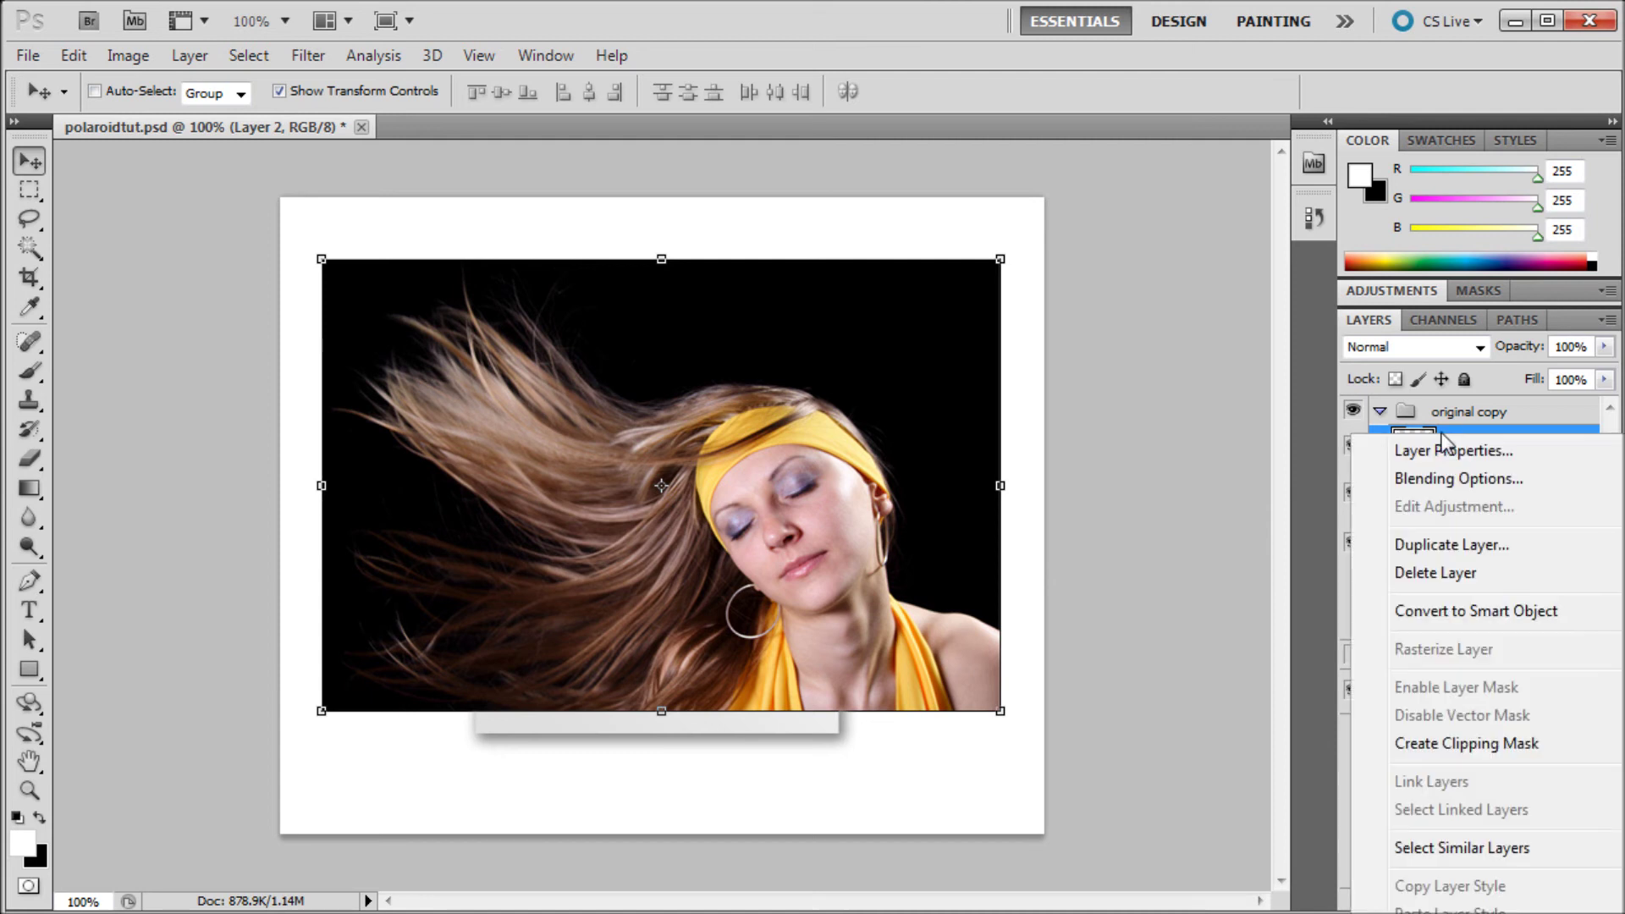
left_click(1430, 746)
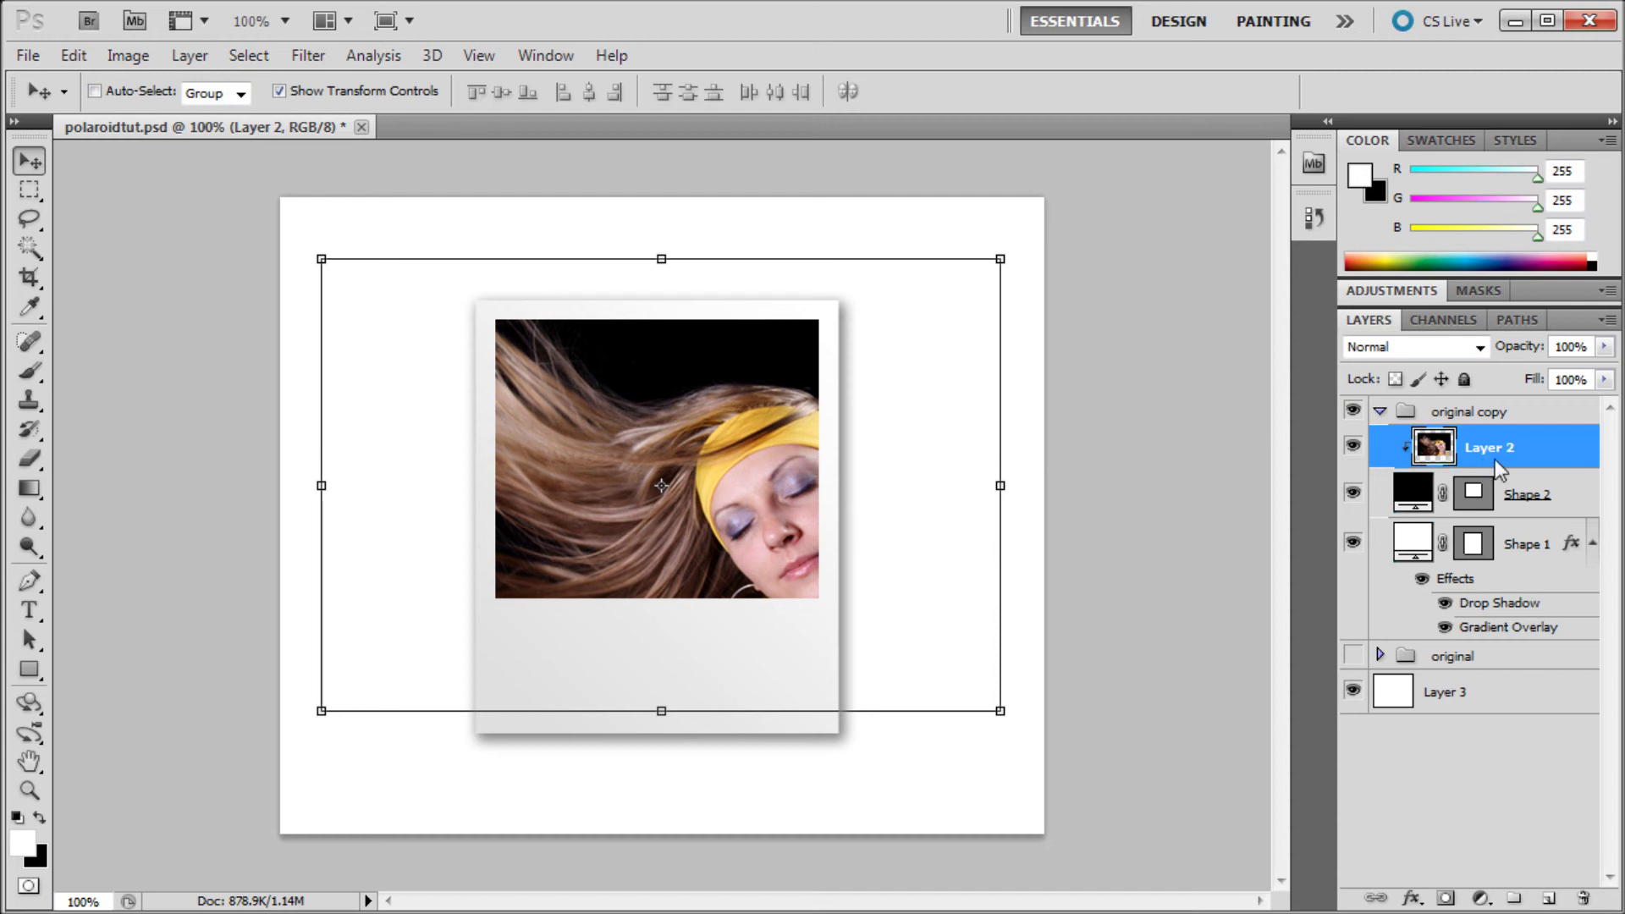
left_click_drag(944, 445, 871, 389)
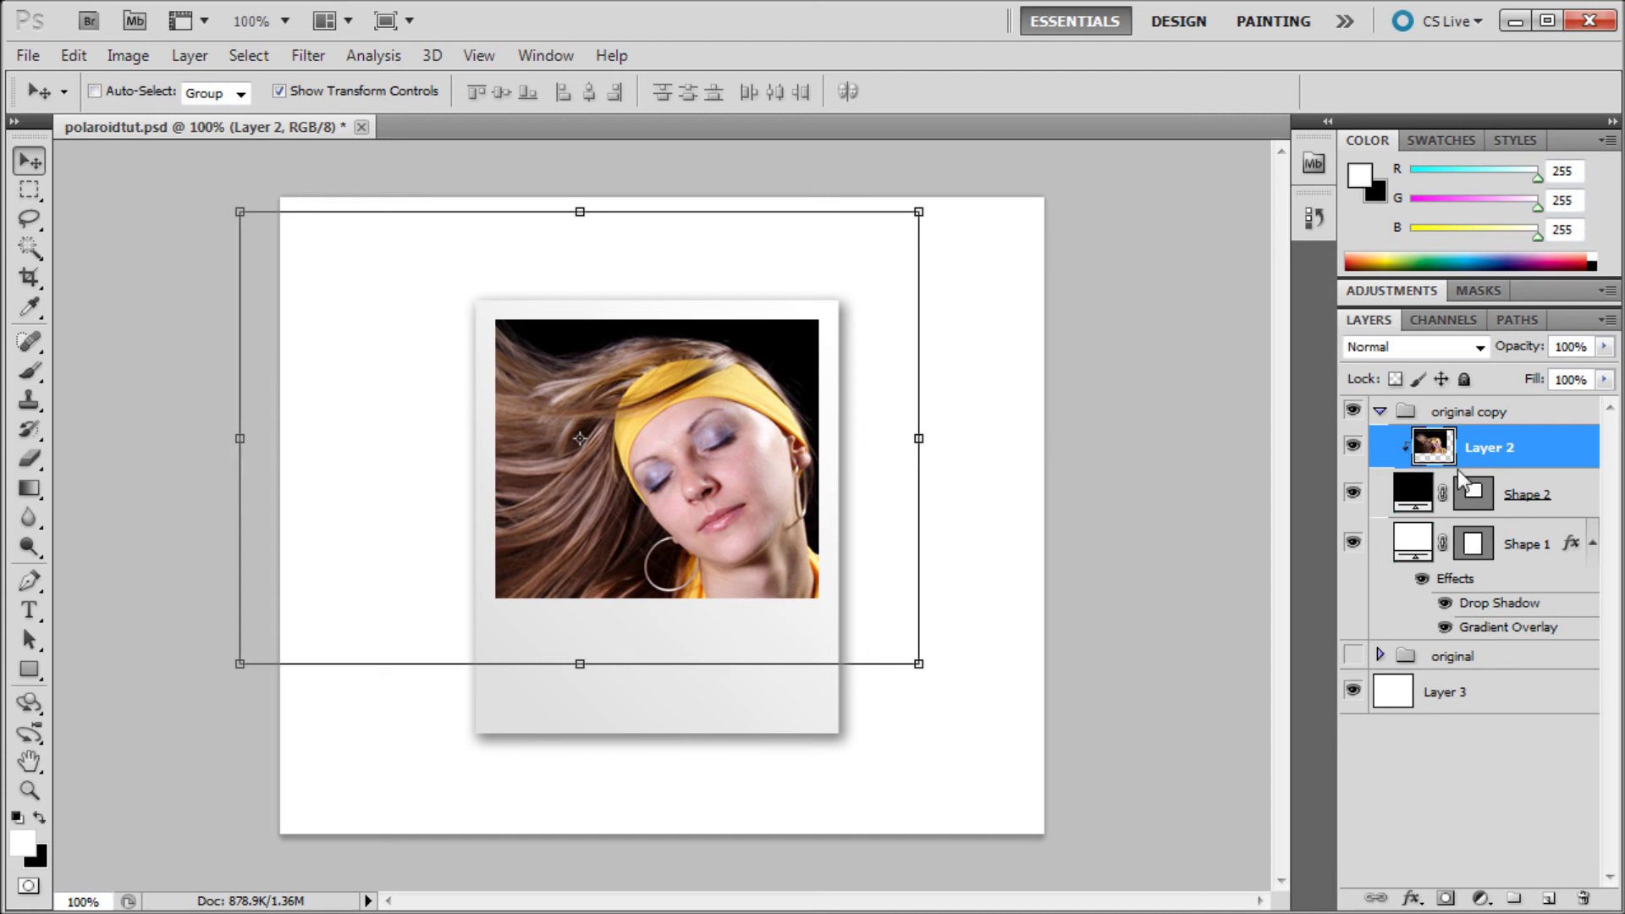
left_click(1379, 412)
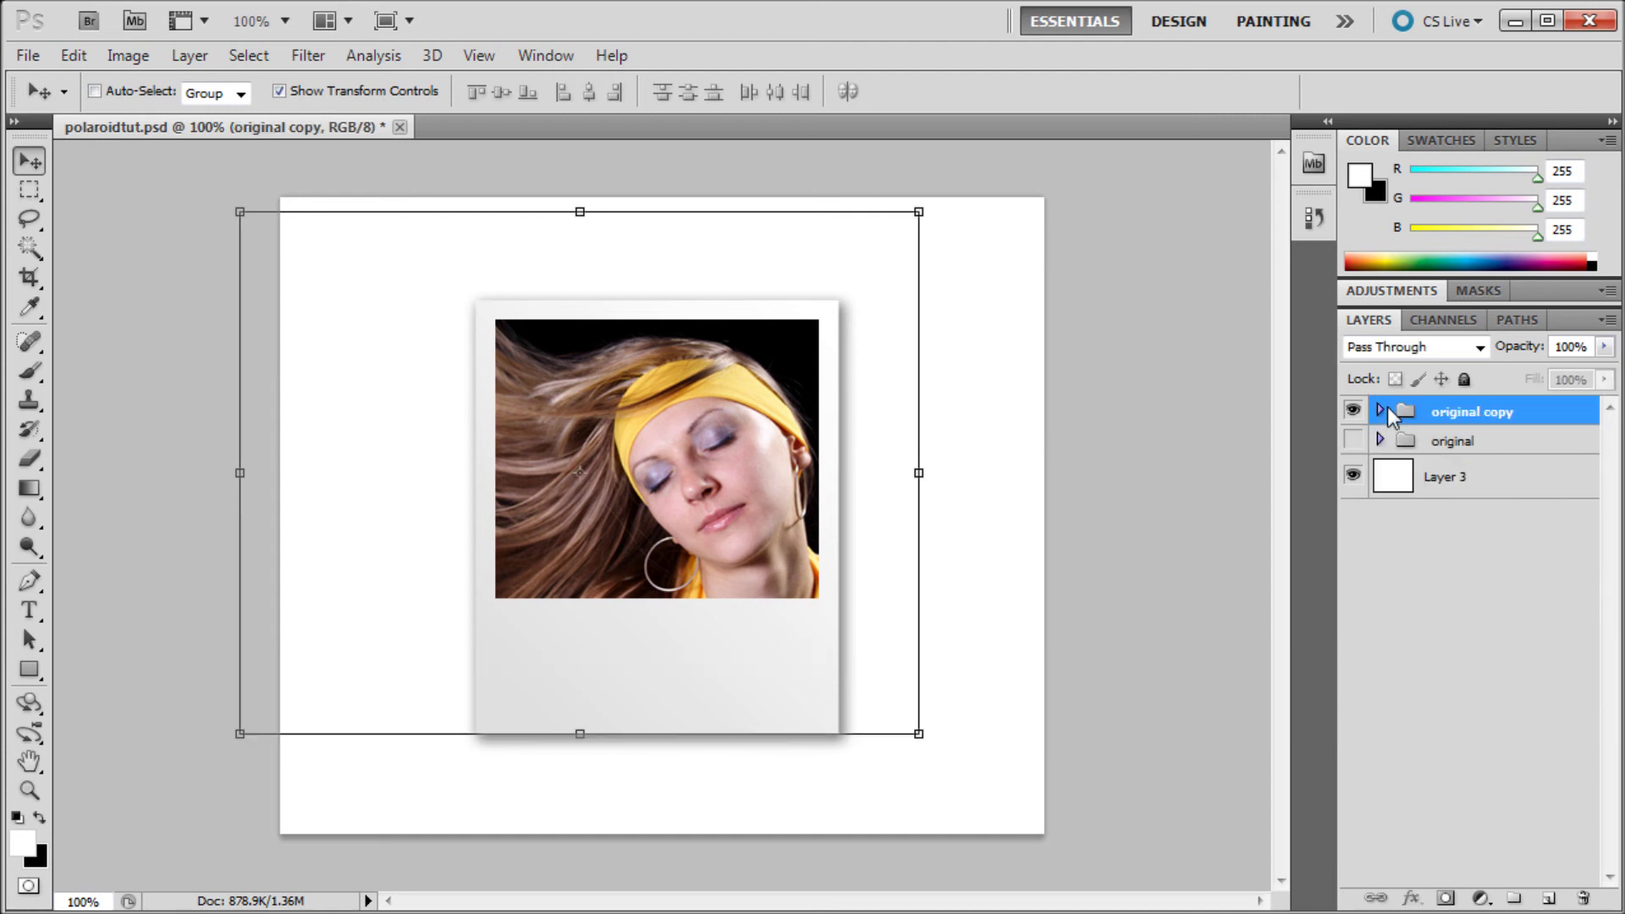
Rename the photo group to 'girl' and duplicate the blank 'original' group twice
left_click(1457, 448)
double_click(1457, 412)
type("girl")
left_click_drag(1462, 440, 1548, 902)
left_click_drag(1480, 449, 1547, 899)
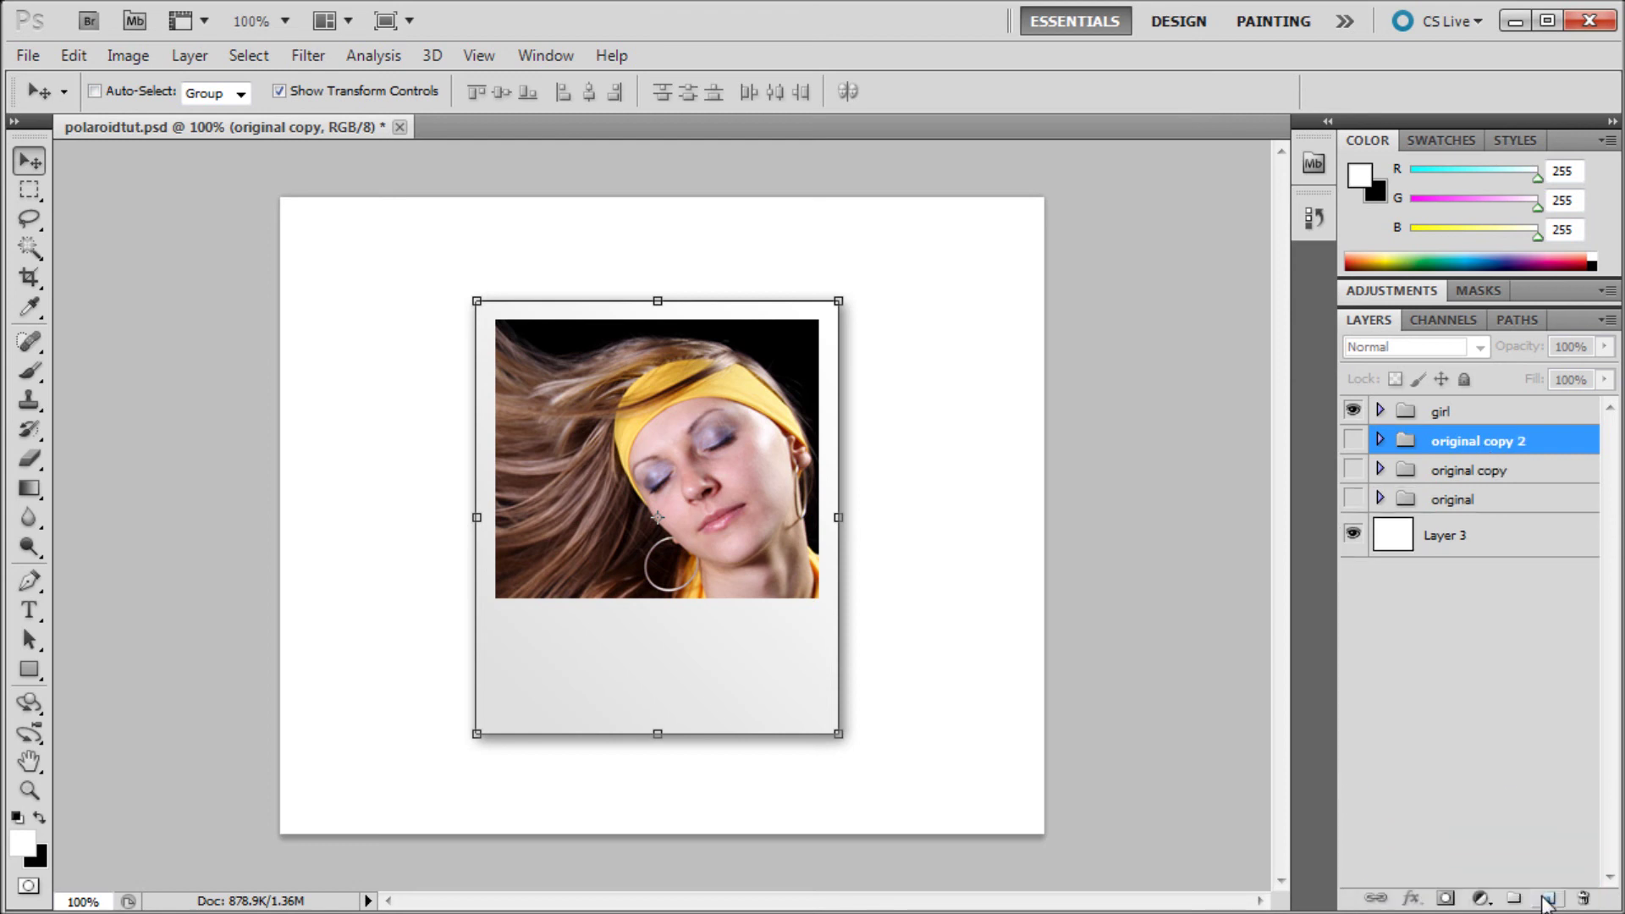
Show and rotate 'original copy 2', then show and tilt 'original copy' further
left_click(1353, 439)
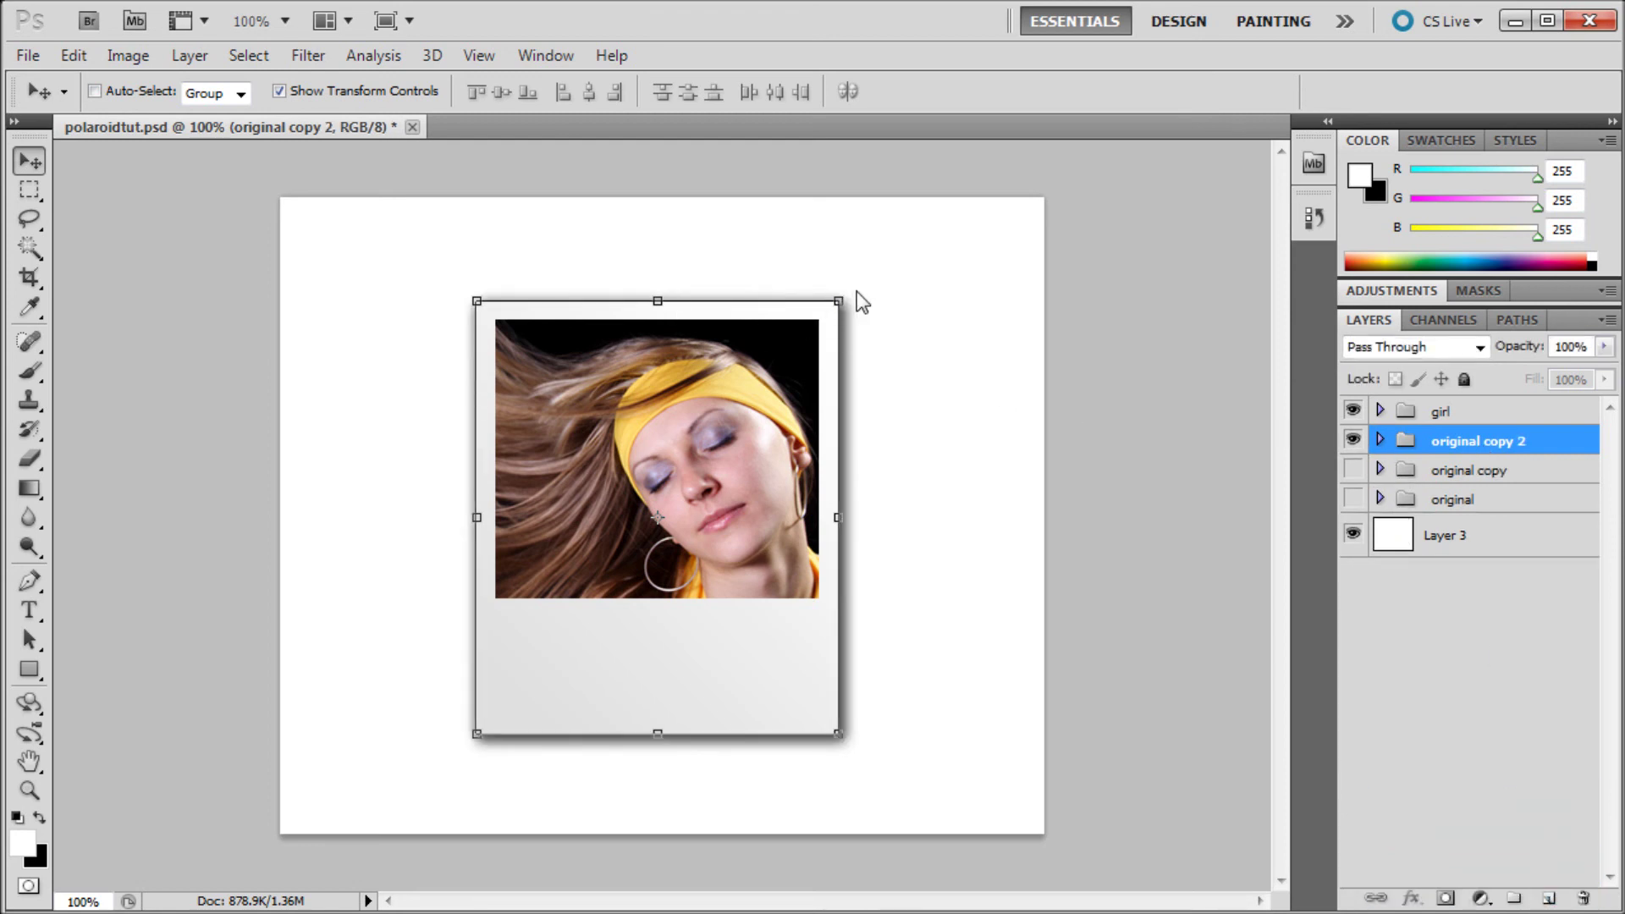
mouse_move(856, 291)
left_mouse_down()
mouse_move(815, 264)
mouse_move(841, 267)
left_mouse_up()
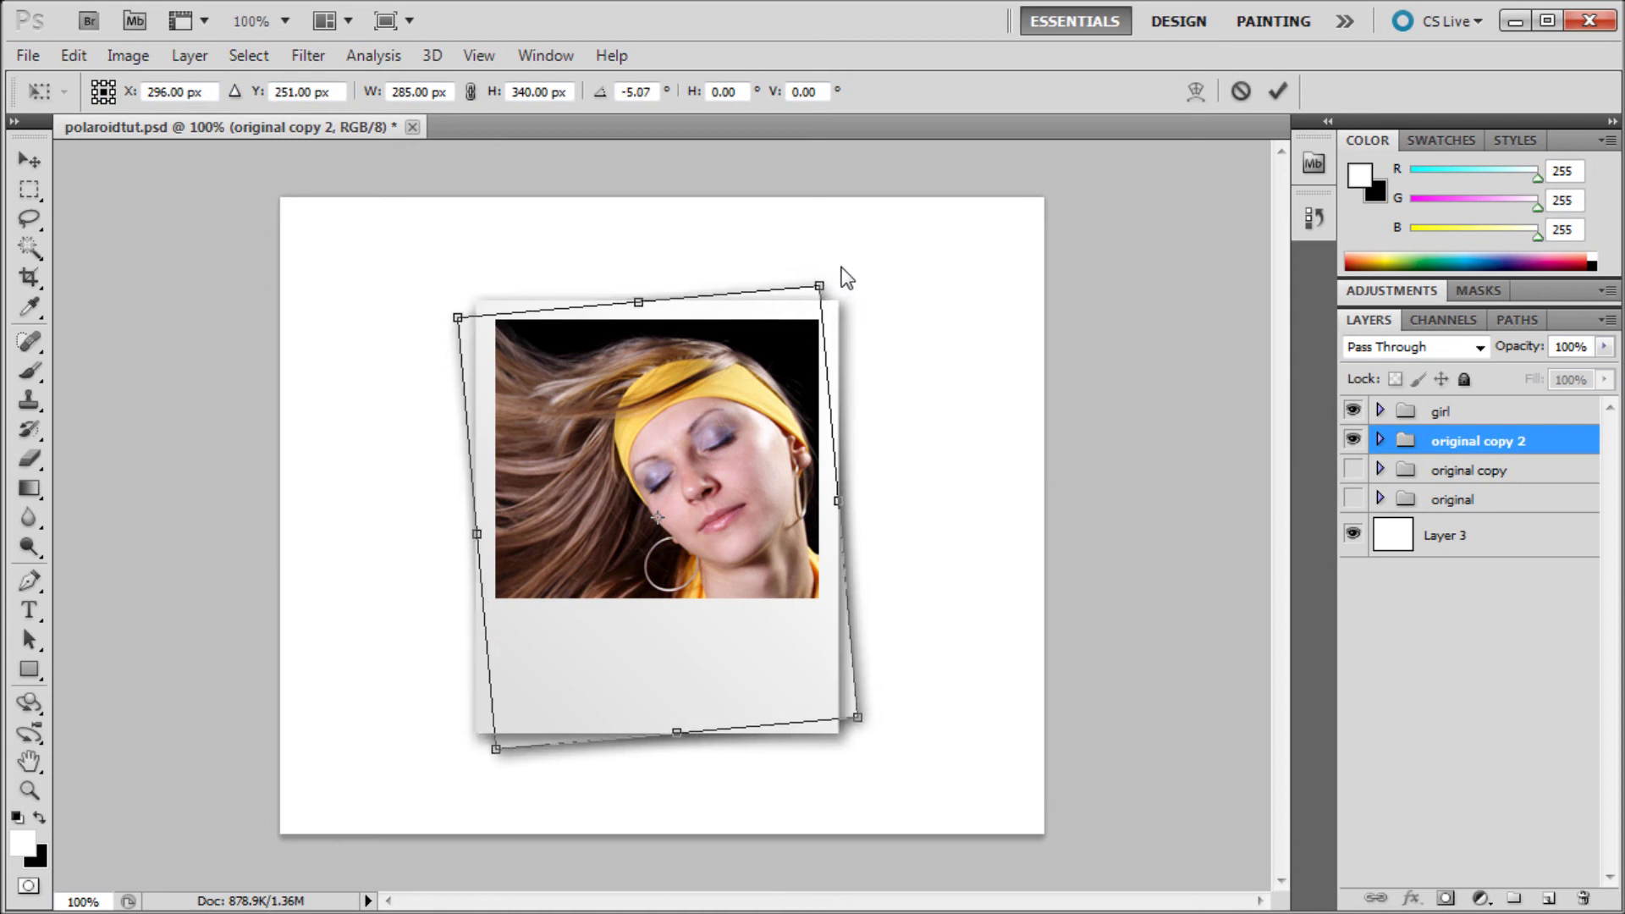
left_click(1276, 90)
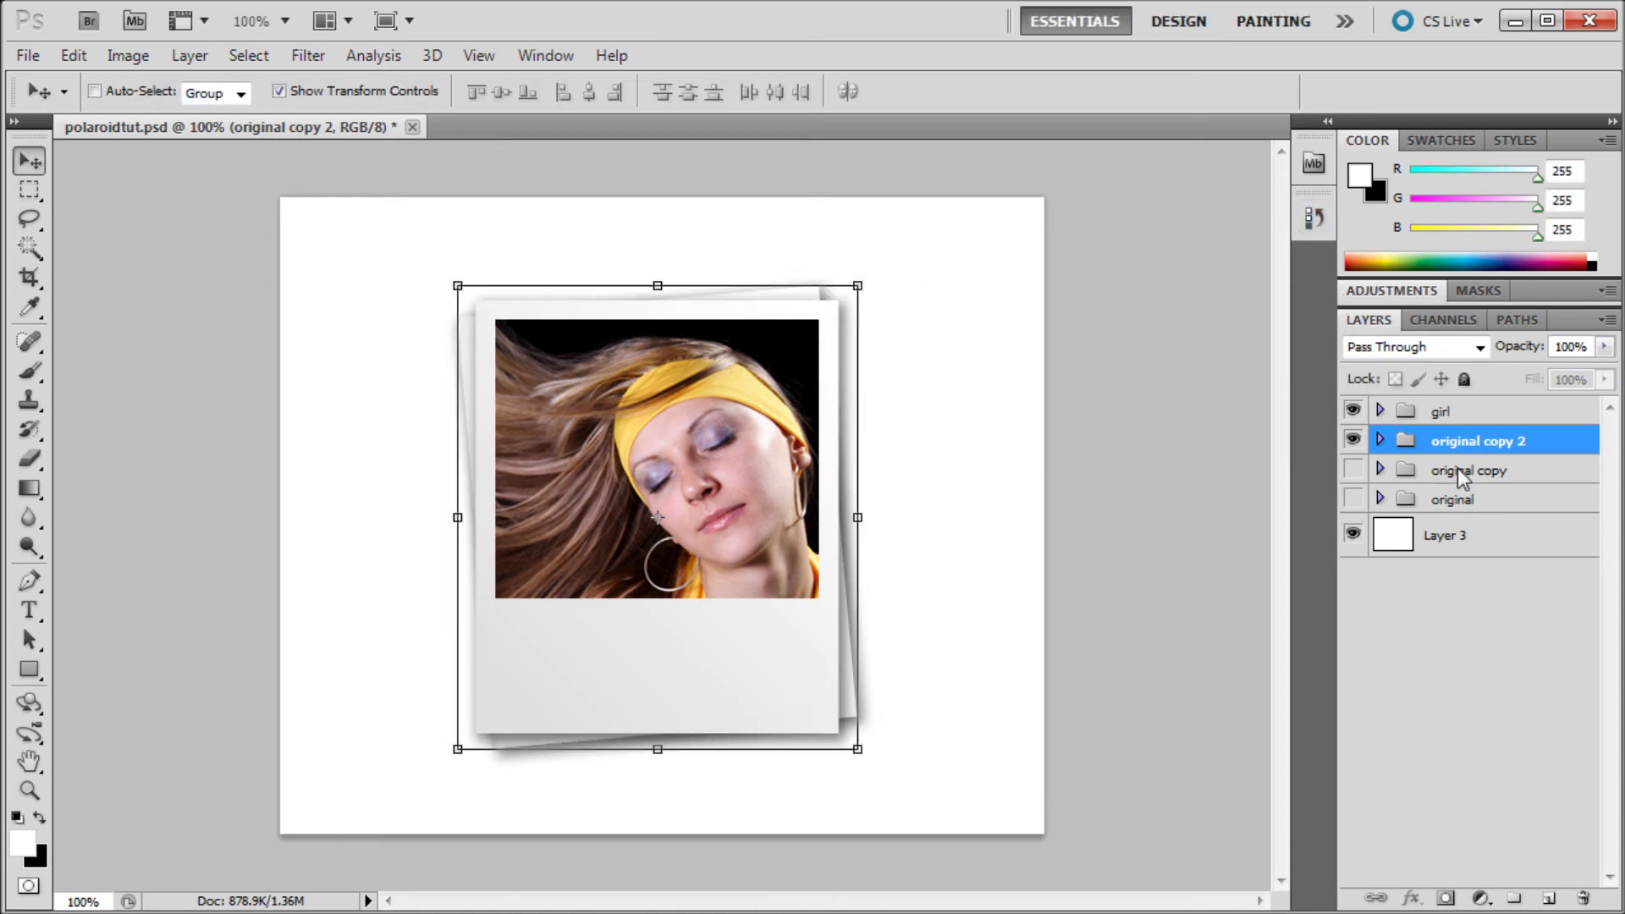
left_click(1457, 469)
left_click(1353, 469)
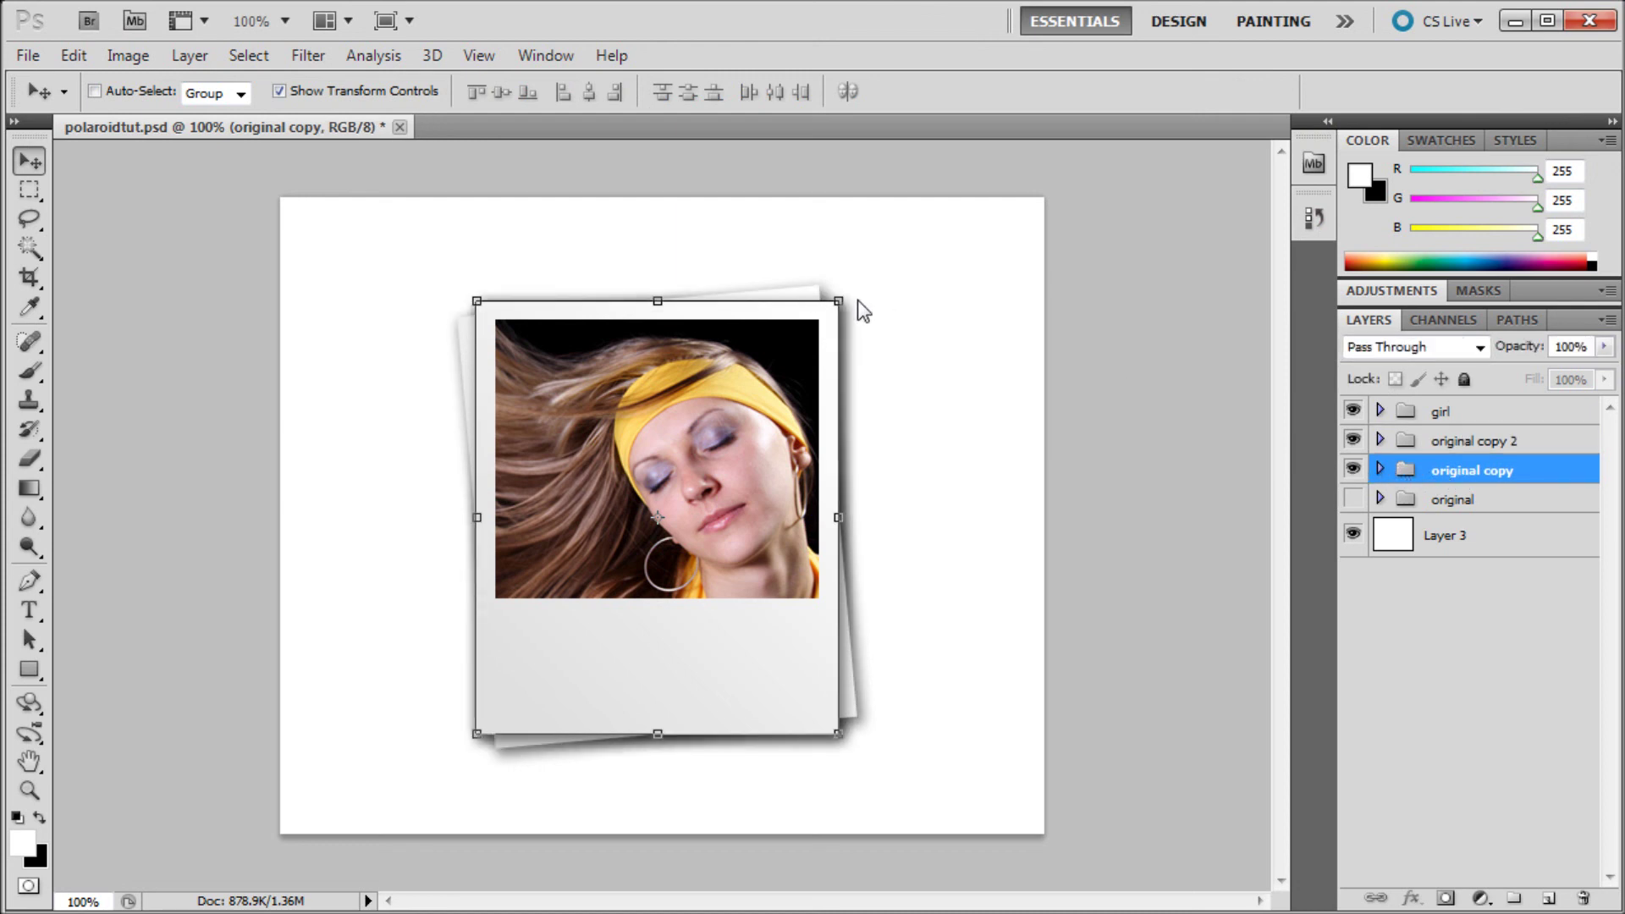
left_click_drag(857, 299, 819, 261)
Commit the roughly -10.8° tilt of 'original copy', then expand and collapse 'original copy 2'
left_click(1277, 89)
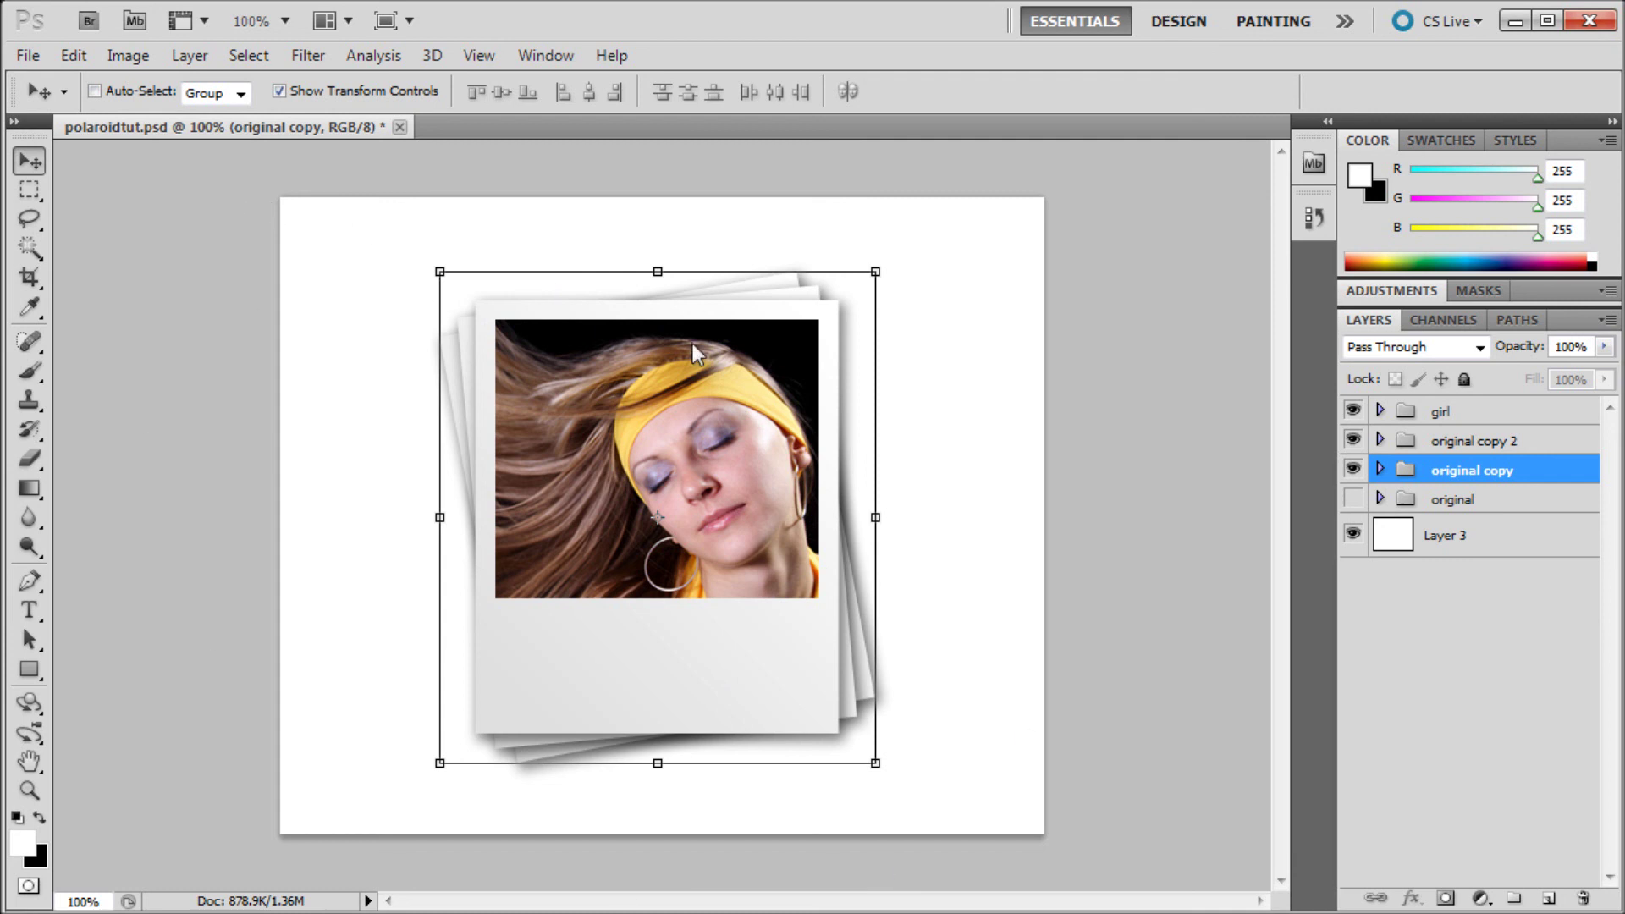
left_click(1379, 440)
left_click(1514, 488)
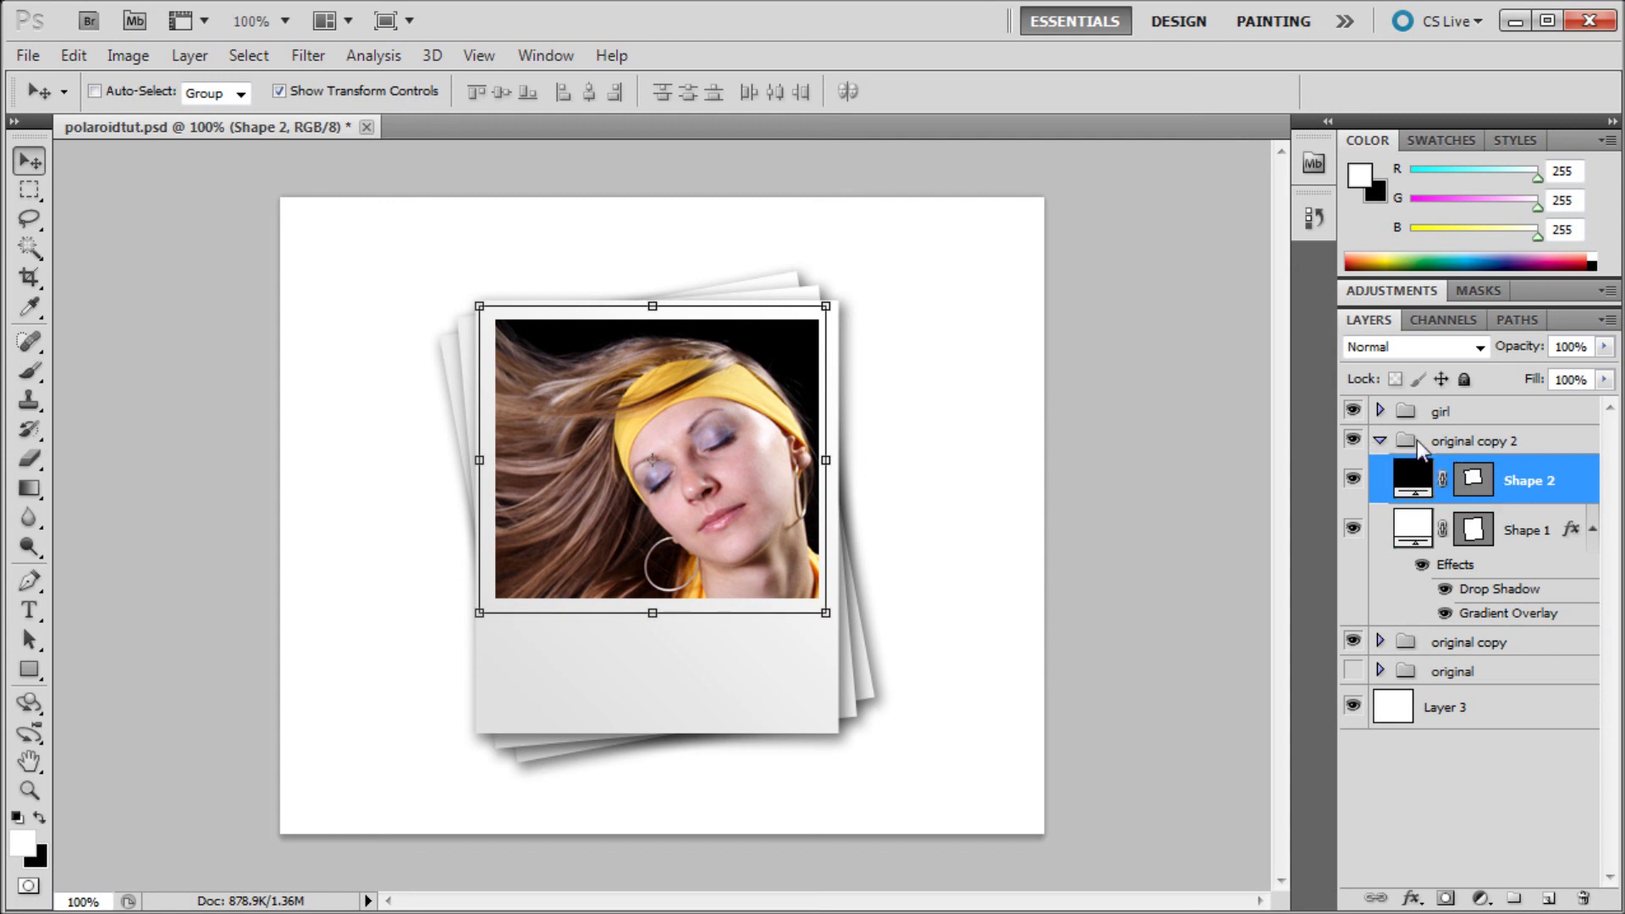
left_click(1380, 440)
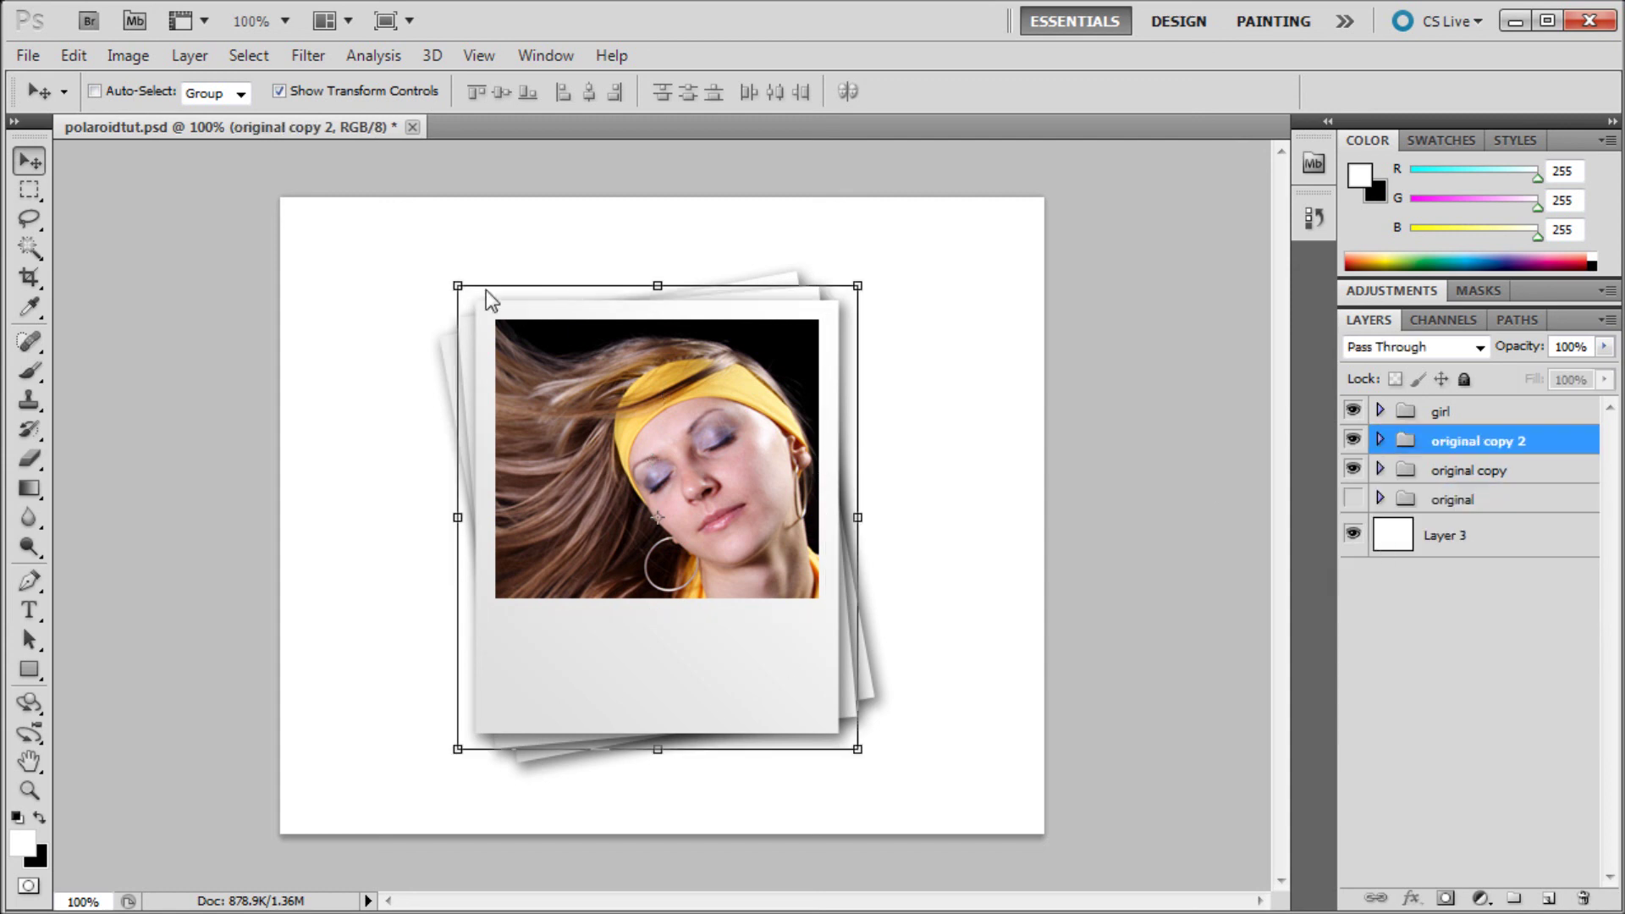